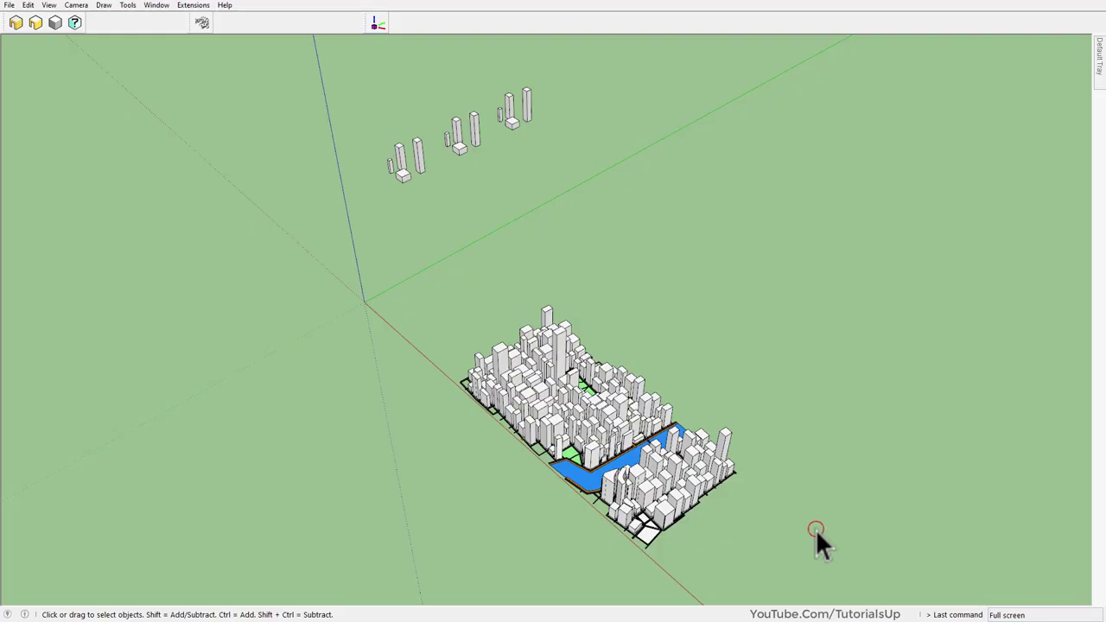
- Pan the plain tower sets to the centre, zoom in, and orbit around the first set
key("h")
left_click_drag(464, 128, 415, 341)
scroll(413, 363, "up", 3)
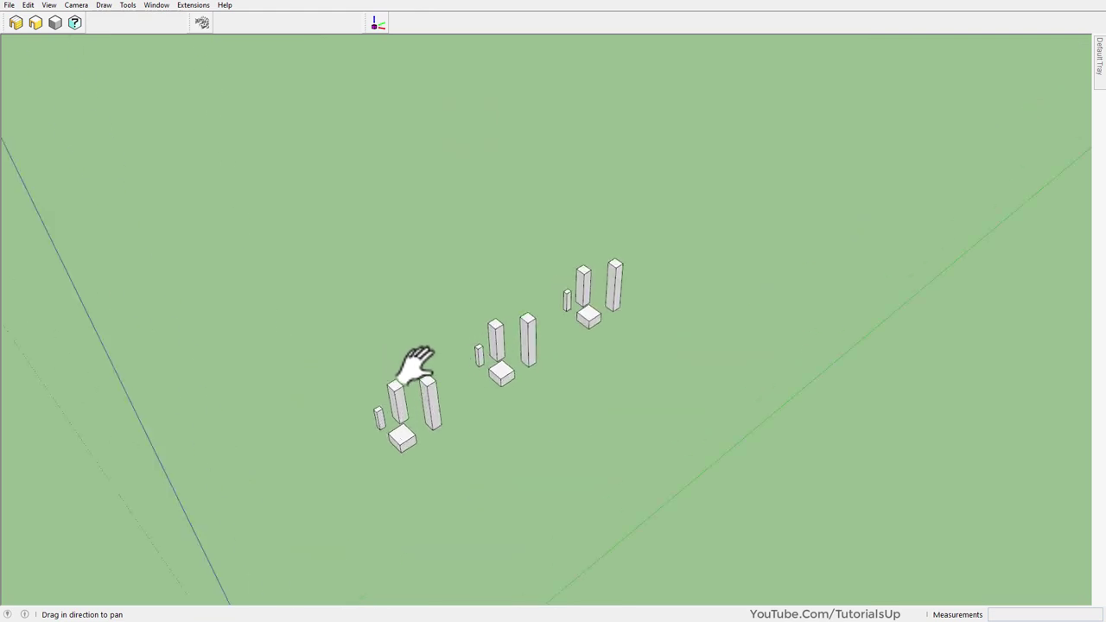
scroll(354, 446, "up", 3)
scroll(345, 445, "up", 3)
mouse_move(309, 350)
middle_mouse_down("shift")
mouse_move(371, 407)
mouse_move(394, 461)
middle_mouse_up("shift")
- Turn the first set of four blocks into detailed towers with Transform All, then regenerate the random facades
key("space")
mouse_move(551, 561)
left_mouse_down()
mouse_move(413, 393)
mouse_move(355, 389)
left_mouse_up()
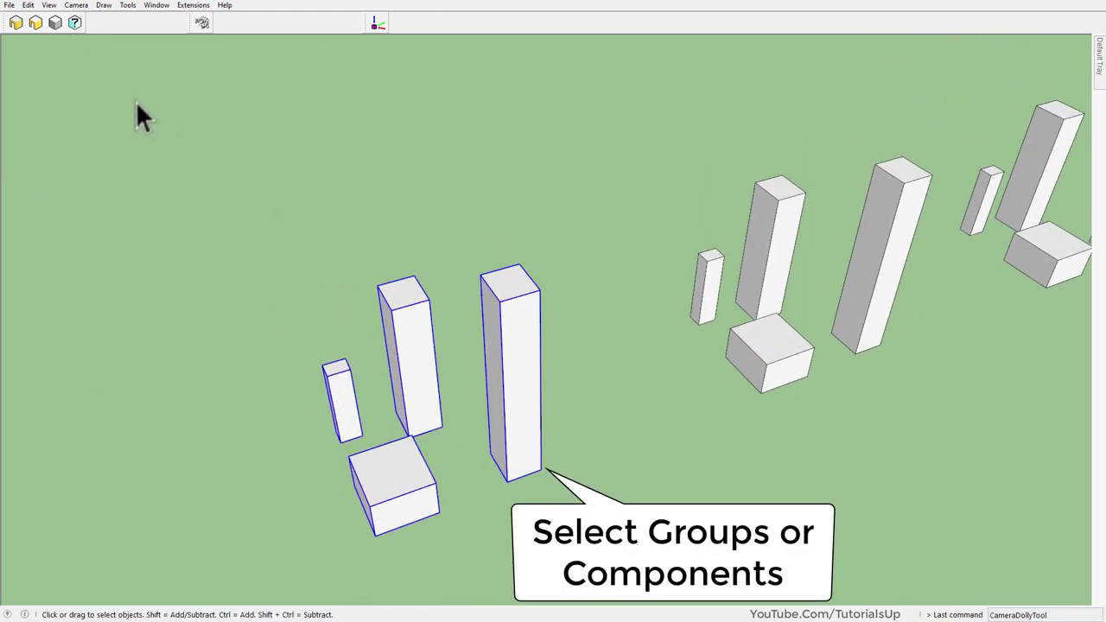
left_click(15, 24)
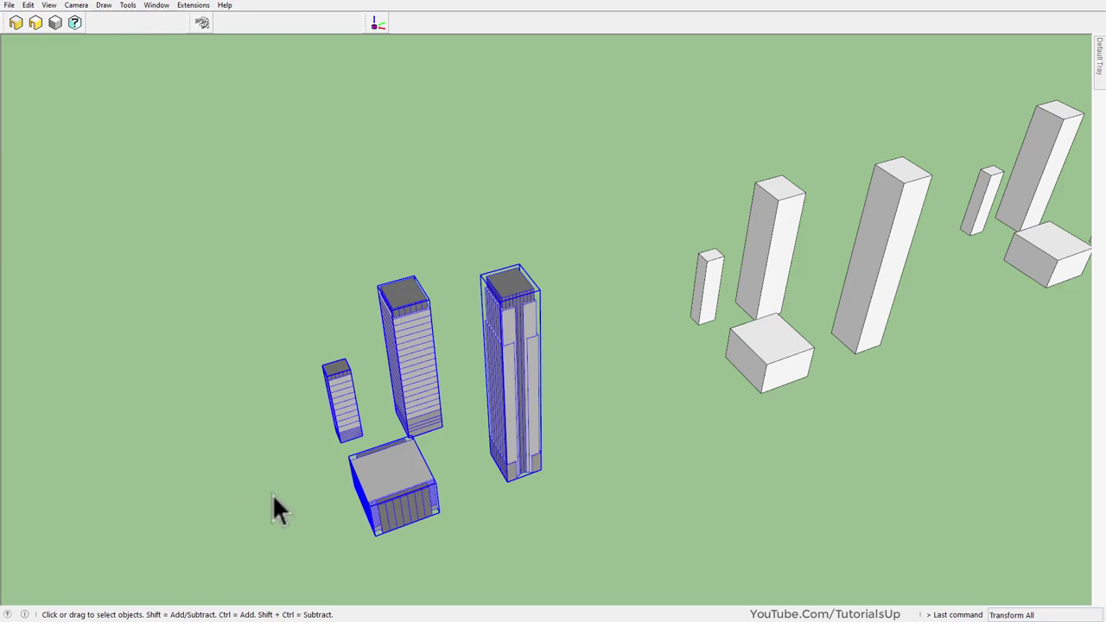
mouse_move(273, 499)
middle_mouse_down()
mouse_move(613, 424)
mouse_move(444, 395)
mouse_move(348, 445)
mouse_move(200, 243)
middle_mouse_up()
left_click(16, 24)
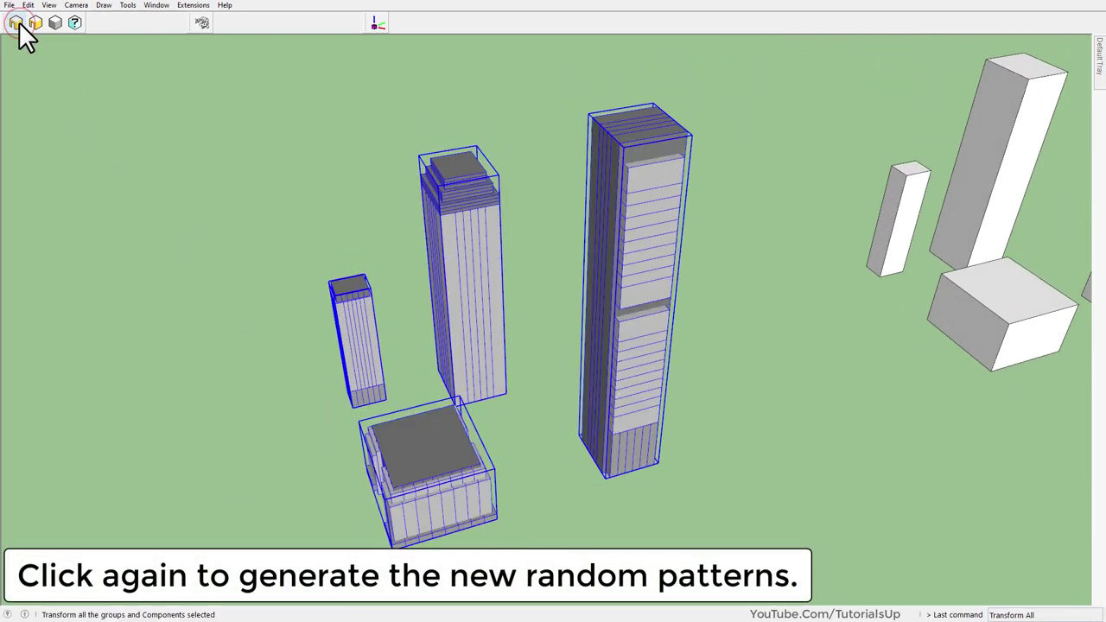
- Orbit around the detailed towers and select the second set of four blocks
mouse_move(363, 443)
middle_mouse_down()
mouse_move(538, 393)
mouse_move(506, 388)
mouse_move(410, 513)
mouse_move(354, 469)
middle_mouse_up()
scroll(259, 458, "down", 5)
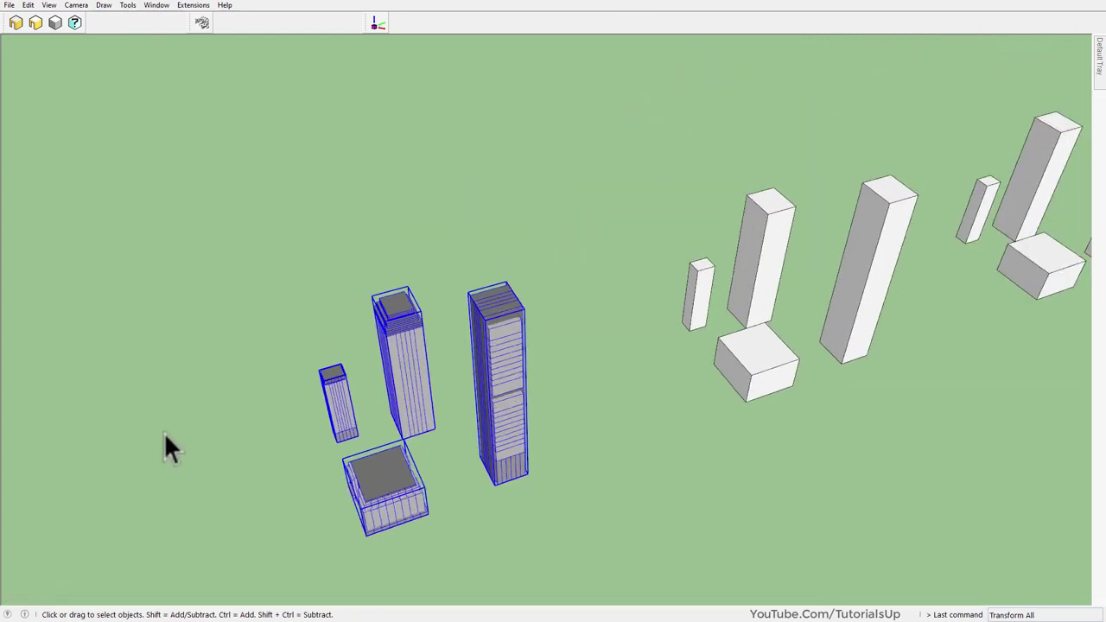
scroll(709, 440, "up", 3)
left_click_drag(265, 185, 250, 164)
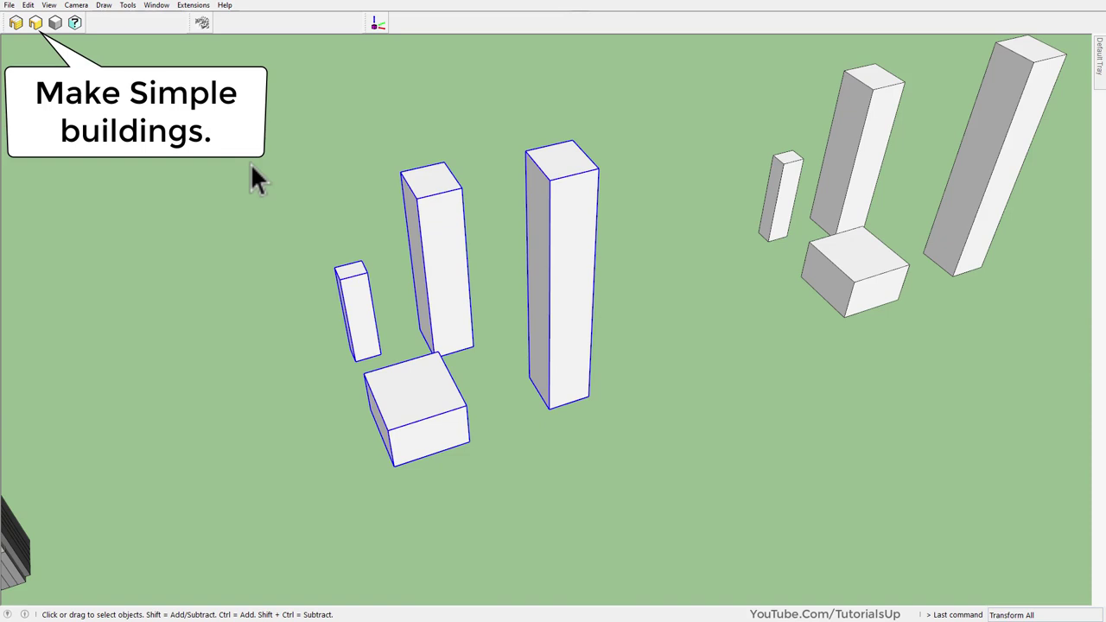
- Give the second four-block set simple stepped-top building forms and inspect them up close
left_click(36, 24)
mouse_move(439, 256)
middle_mouse_down()
mouse_move(493, 290)
mouse_move(605, 214)
middle_mouse_up()
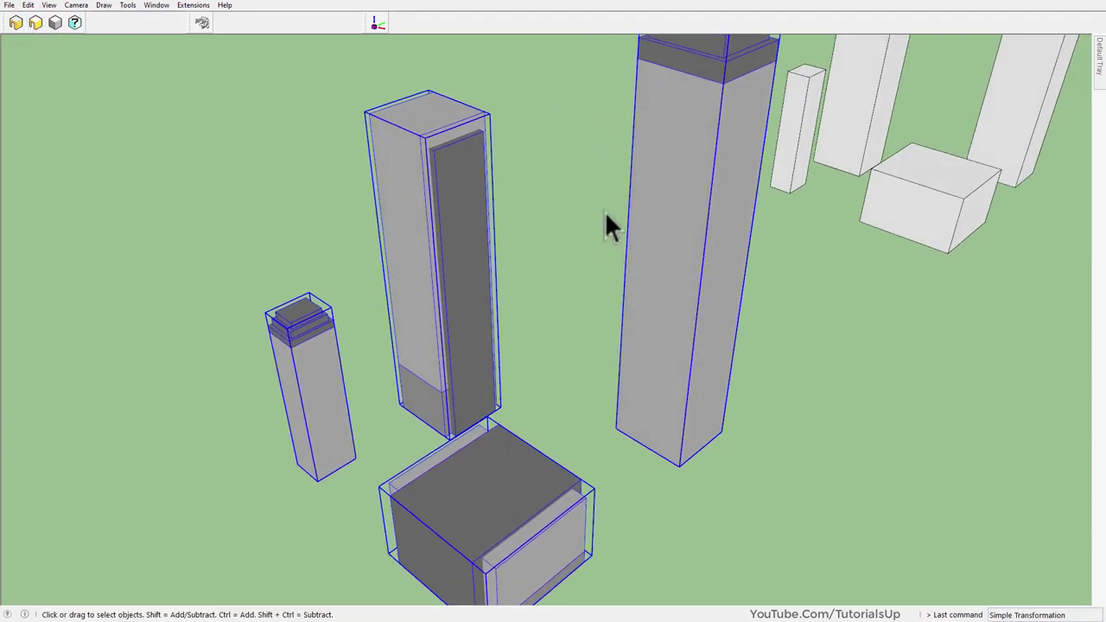
scroll(604, 212, "down", 5)
scroll(222, 473, "up", 3)
scroll(563, 287, "down", 2)
scroll(555, 208, "up", 3)
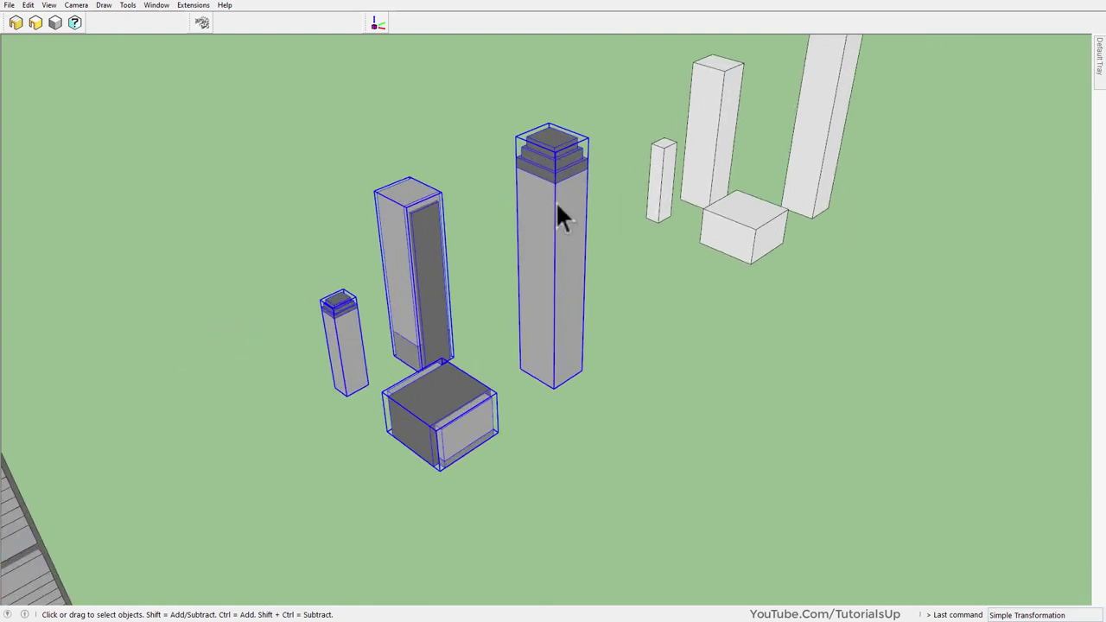
scroll(554, 229, "up", 1)
scroll(643, 173, "down", 3)
scroll(642, 177, "up", 1)
scroll(634, 169, "up", 2)
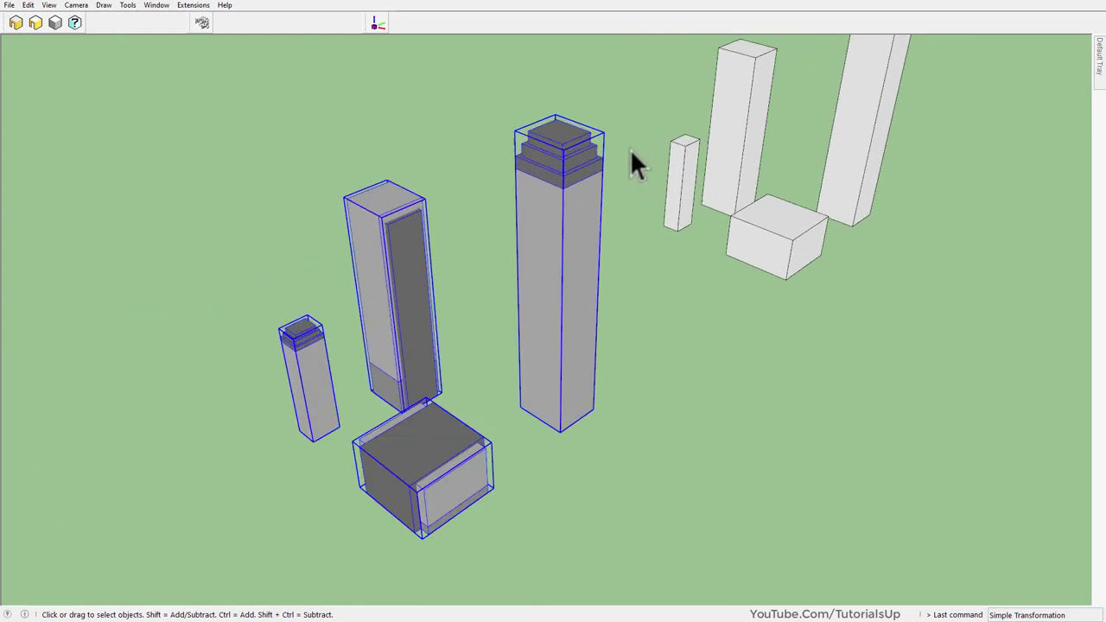
mouse_move(374, 306)
middle_mouse_down()
mouse_move(486, 288)
mouse_move(462, 329)
middle_mouse_up()
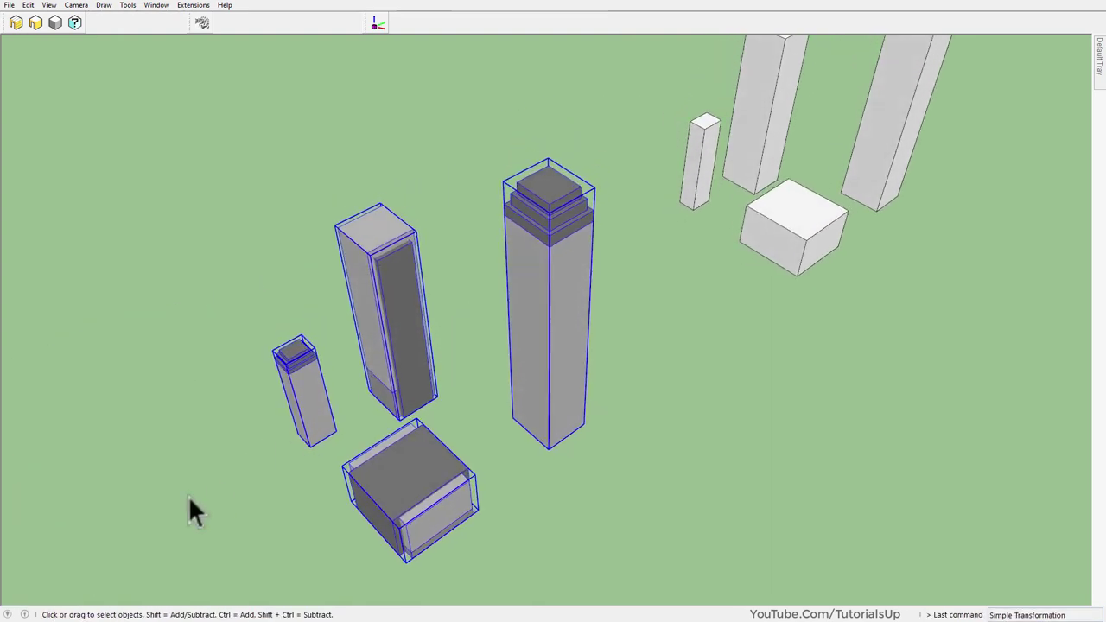
- Reset the second set to plain boxes, then reapply the simple building forms
left_click(55, 23)
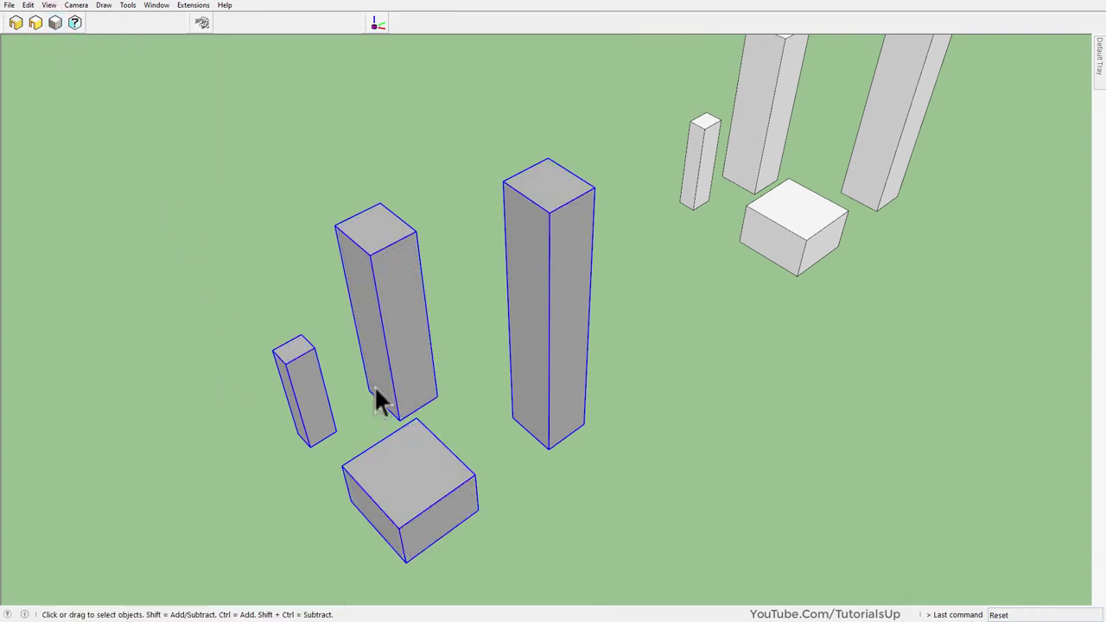
middle_click_drag(380, 400, 350, 321)
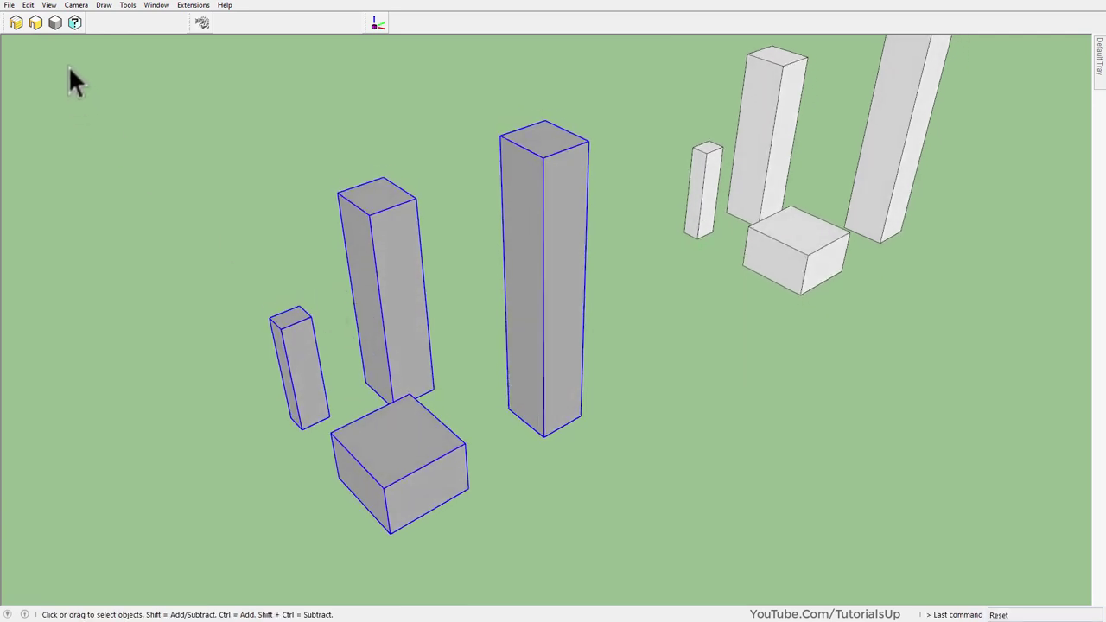
left_click(35, 24)
scroll(344, 351, "down", 3)
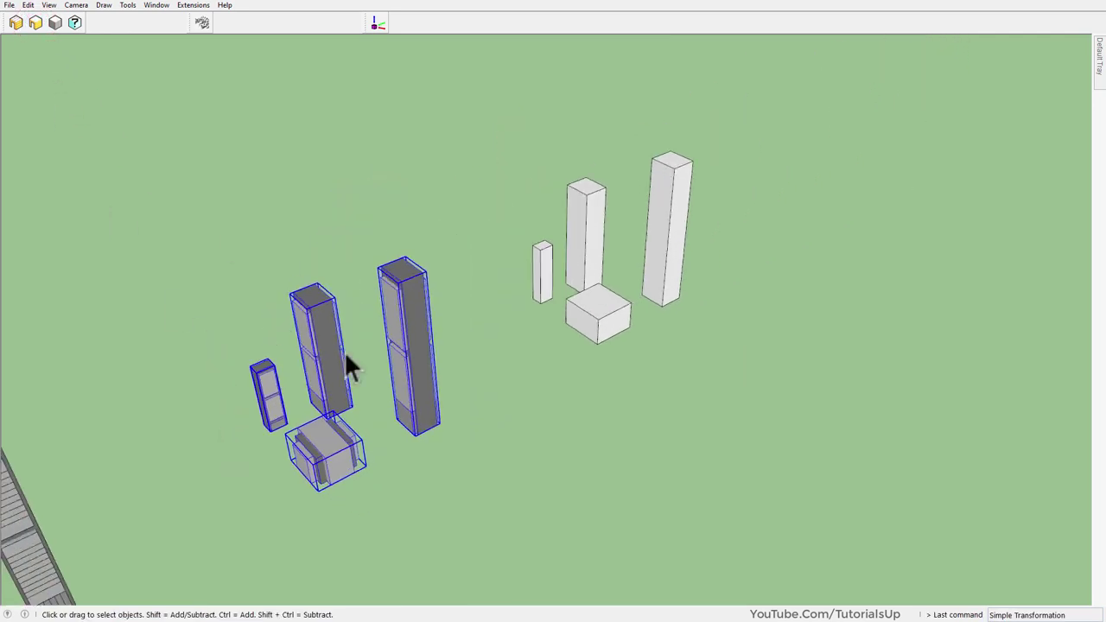
scroll(760, 457, "up", 5)
- Try Reset, Simple, and Transform All on the third set, leave it plain, and deselect
left_click_drag(440, 160, 355, 109)
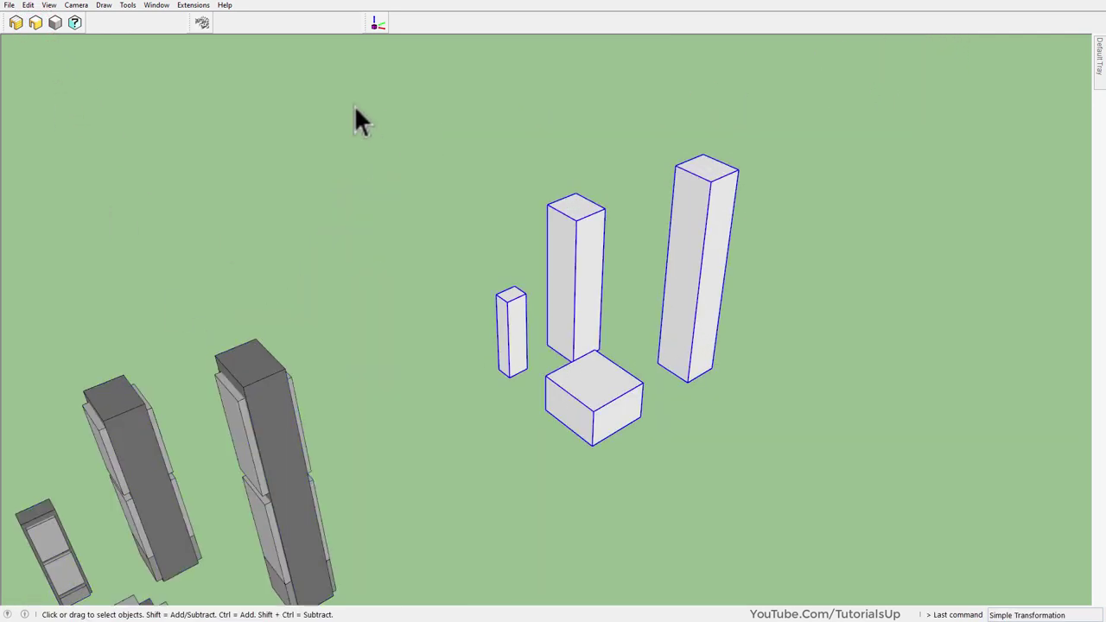
left_click(55, 22)
left_click(34, 22)
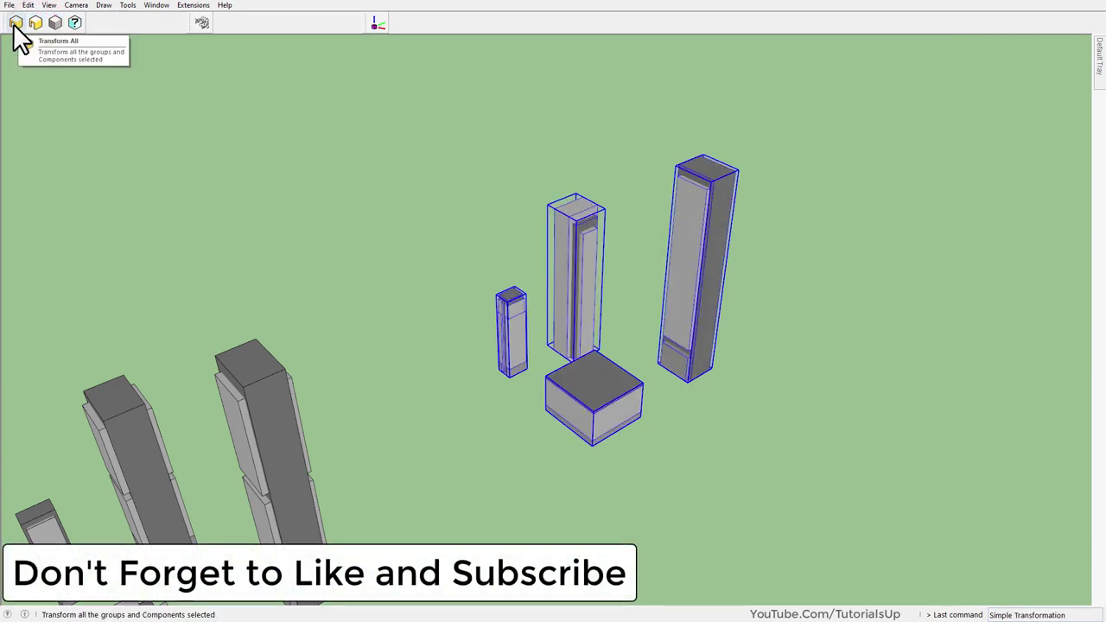
left_click(15, 23)
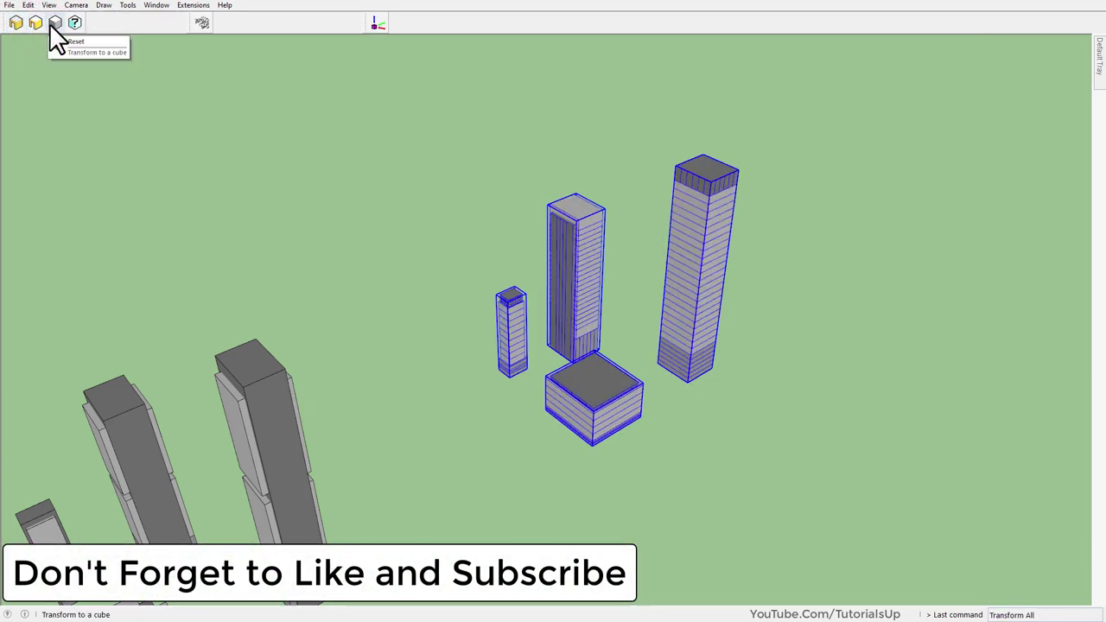
left_click(51, 26)
mouse_move(886, 202)
middle_mouse_down()
mouse_move(880, 251)
mouse_move(814, 289)
middle_mouse_up()
left_click(855, 430)
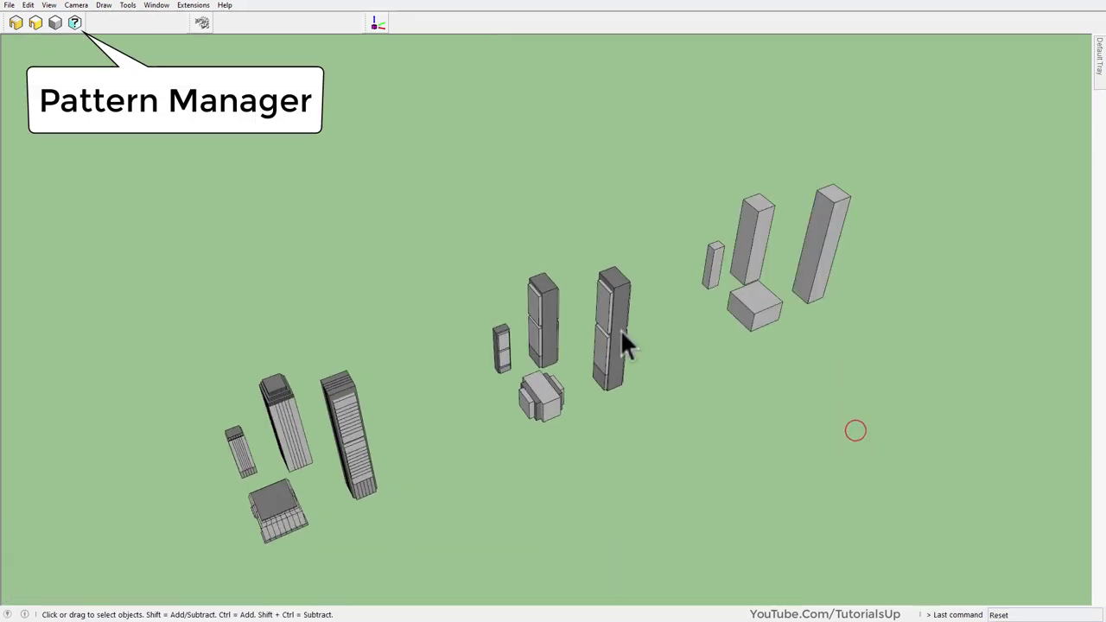
- Open the Pattern Manager and orbit closer to the detailed tower set
left_click(76, 23)
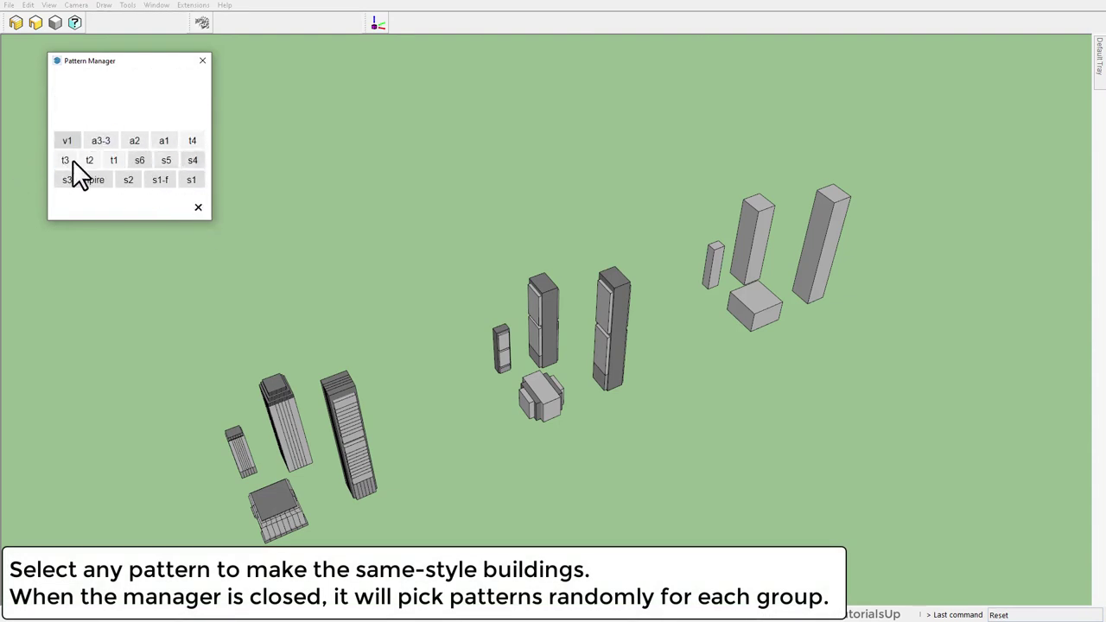
mouse_move(593, 226)
middle_mouse_down()
mouse_move(663, 297)
mouse_move(441, 432)
middle_mouse_up()
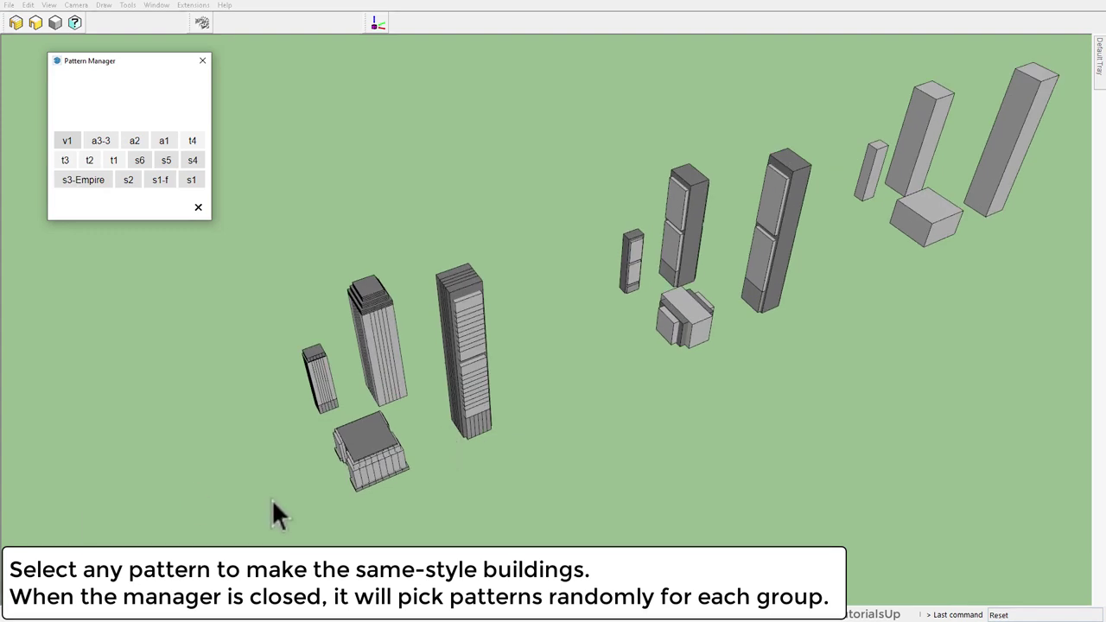
middle_click_drag(272, 499, 554, 337)
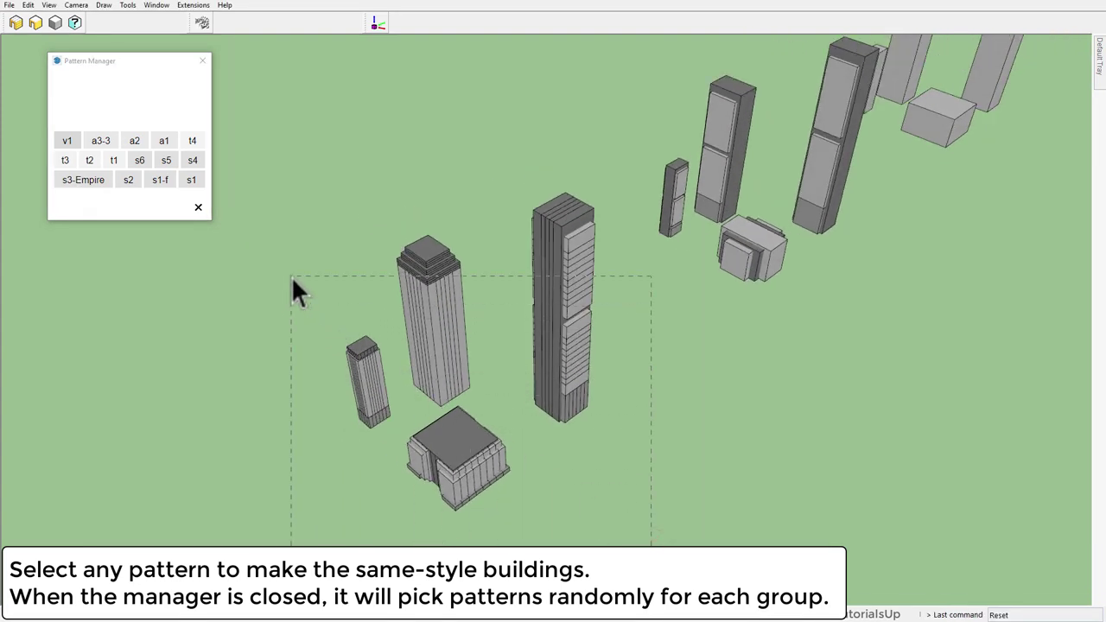
- Rebuild the detailed first tower set in the t4 pattern style
left_click_drag(292, 276, 291, 276)
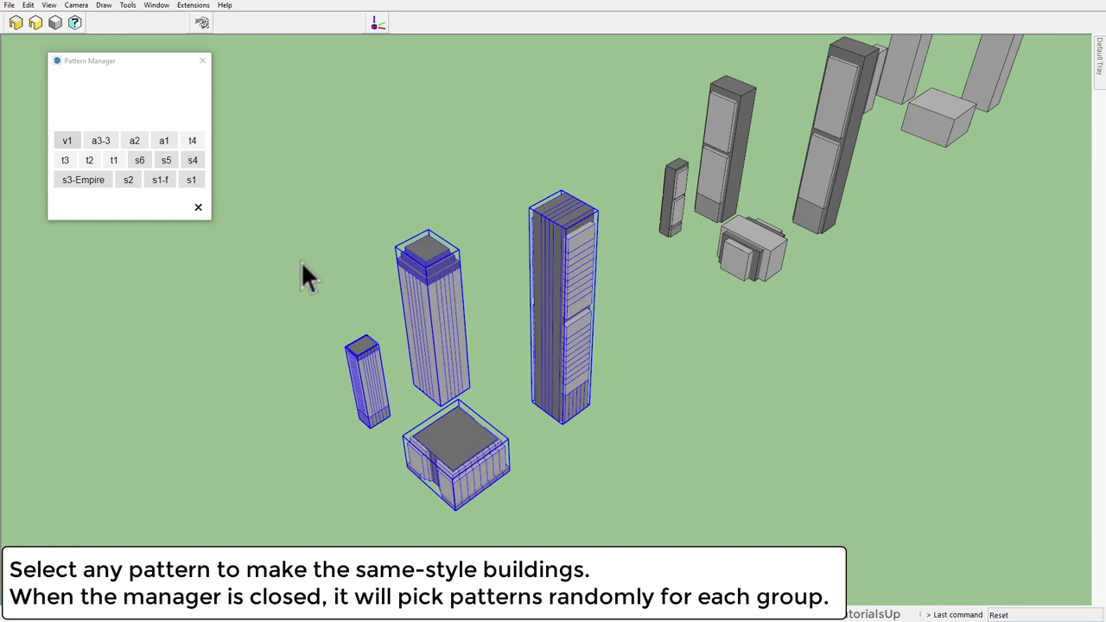
left_click(192, 141)
left_click(16, 23)
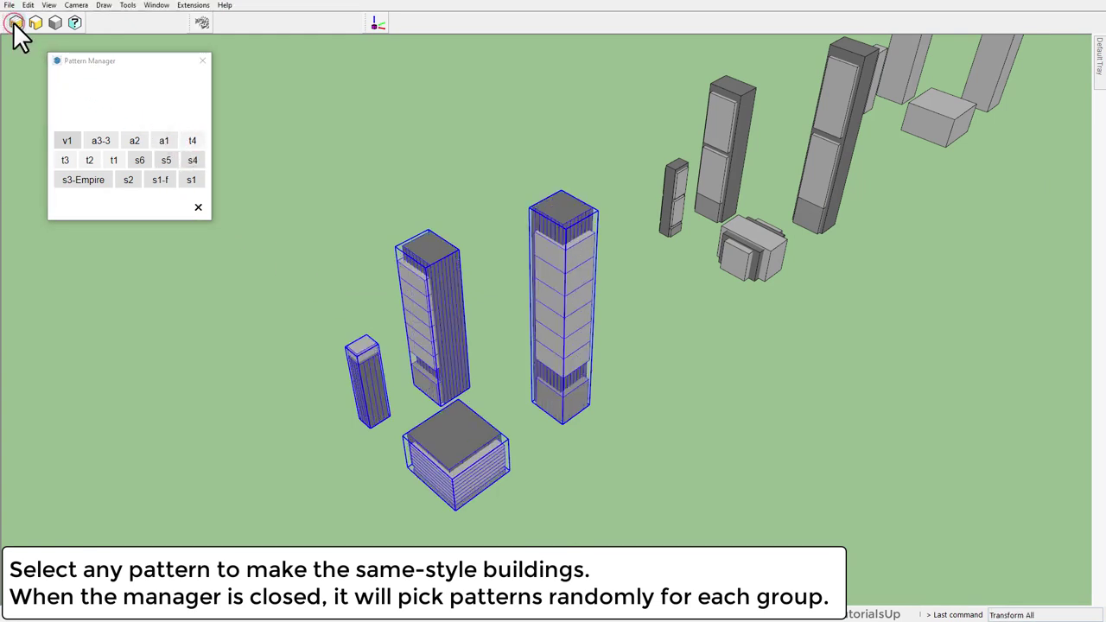
middle_click_drag(496, 399, 496, 467)
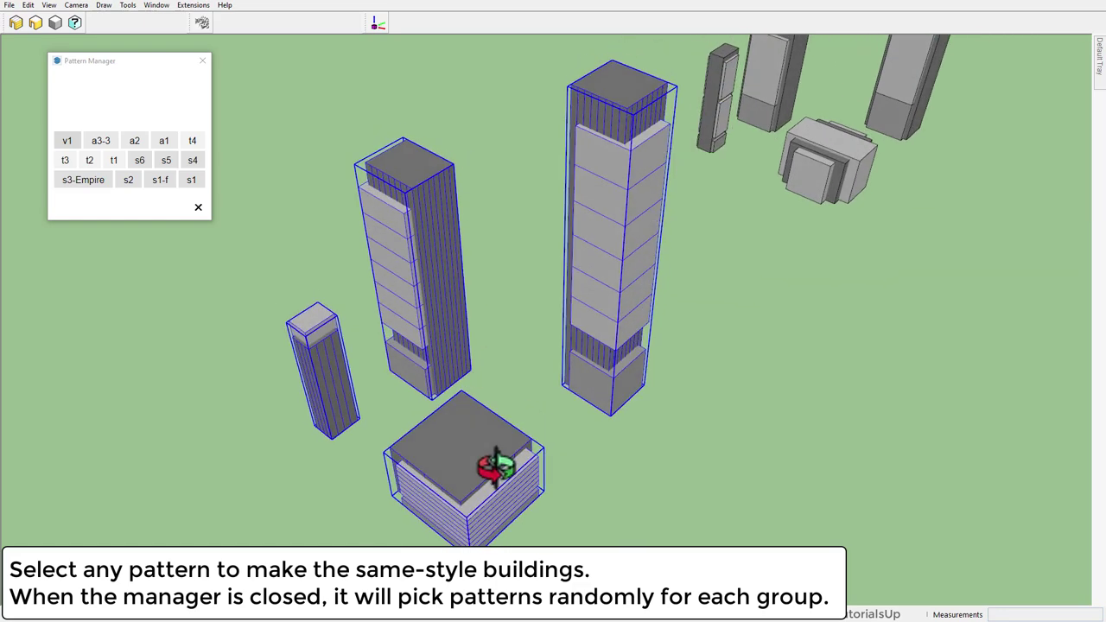
- Regenerate the selected detailed towers with the v1 pattern
left_click(66, 141)
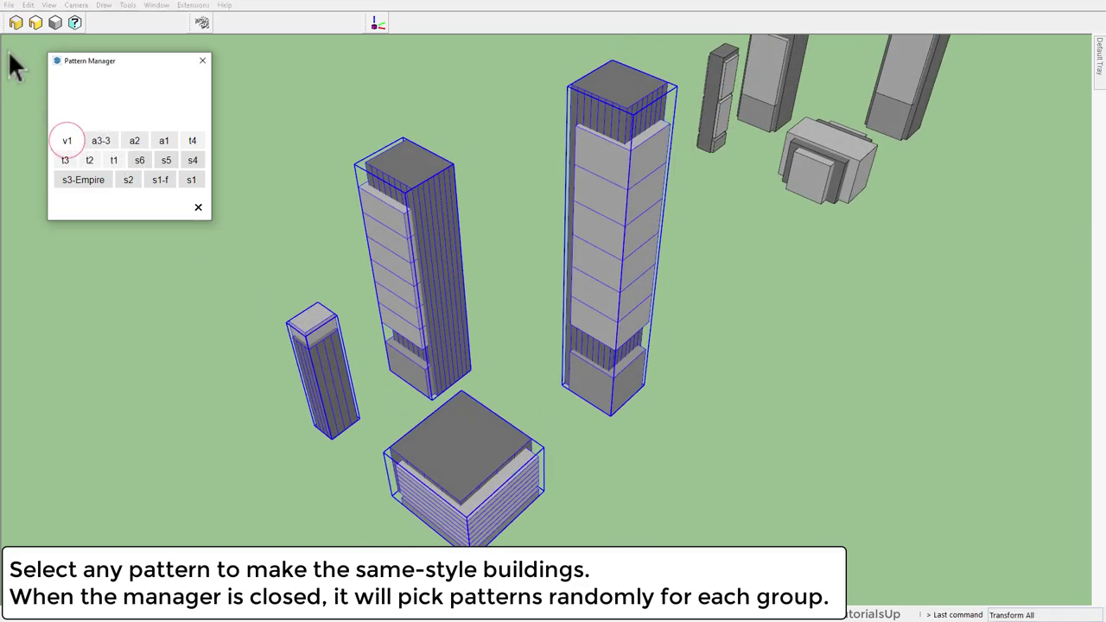
left_click(15, 23)
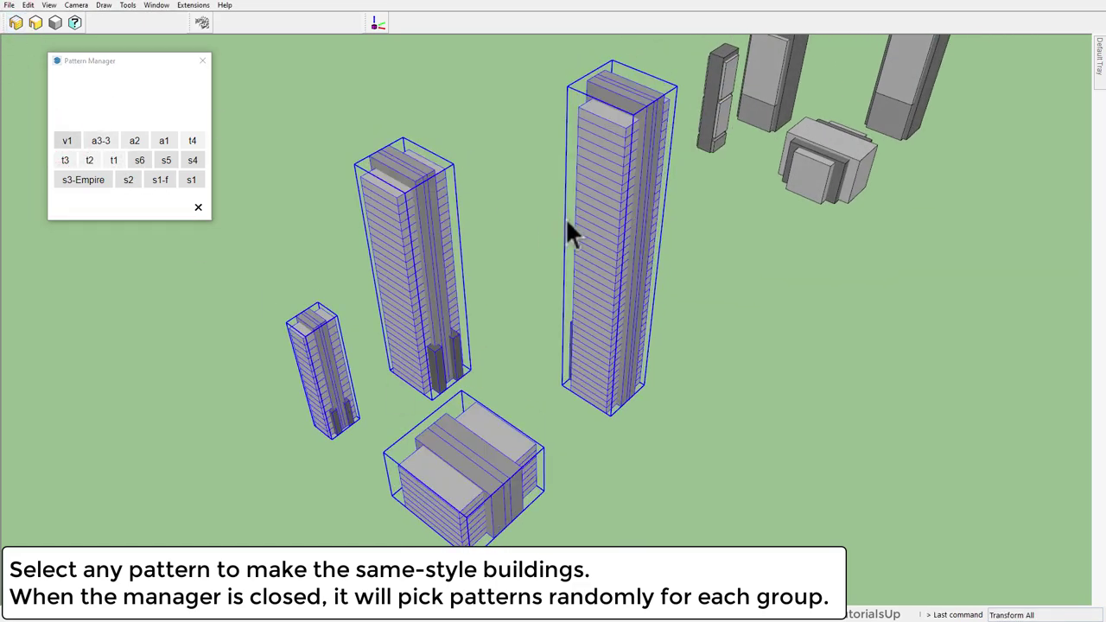
mouse_move(569, 233)
middle_mouse_down()
mouse_move(371, 299)
mouse_move(360, 257)
middle_mouse_up()
scroll(317, 502, "down", 3)
scroll(648, 365, "down", 2)
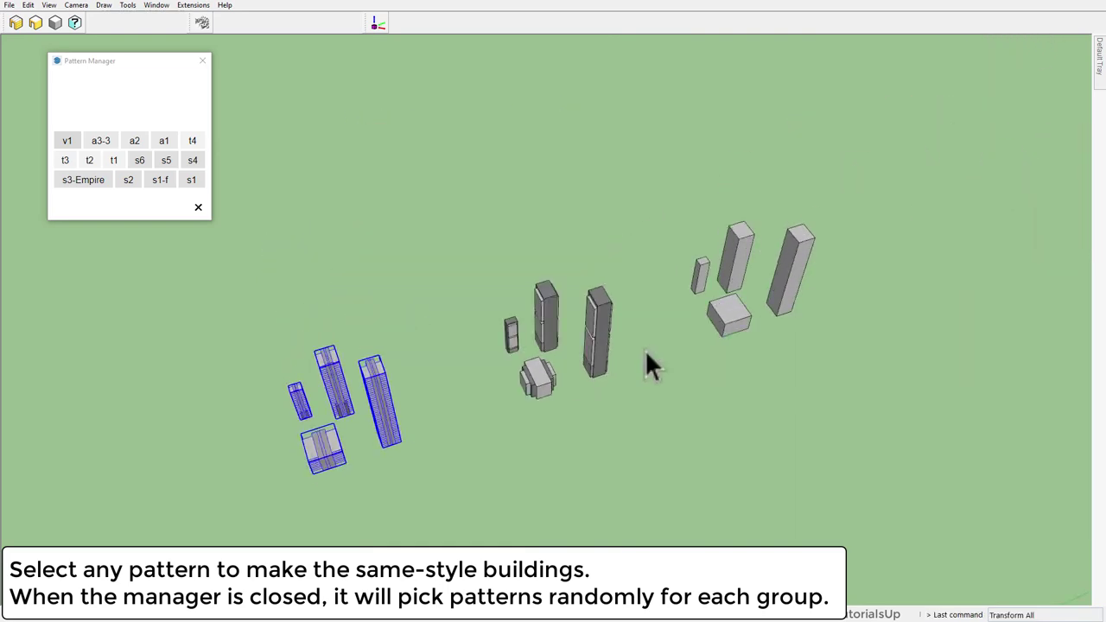
scroll(650, 364, "up", 4)
- Turn the four central tower boxes into skyscrapers using the s2 pattern
left_click_drag(587, 469, 315, 169)
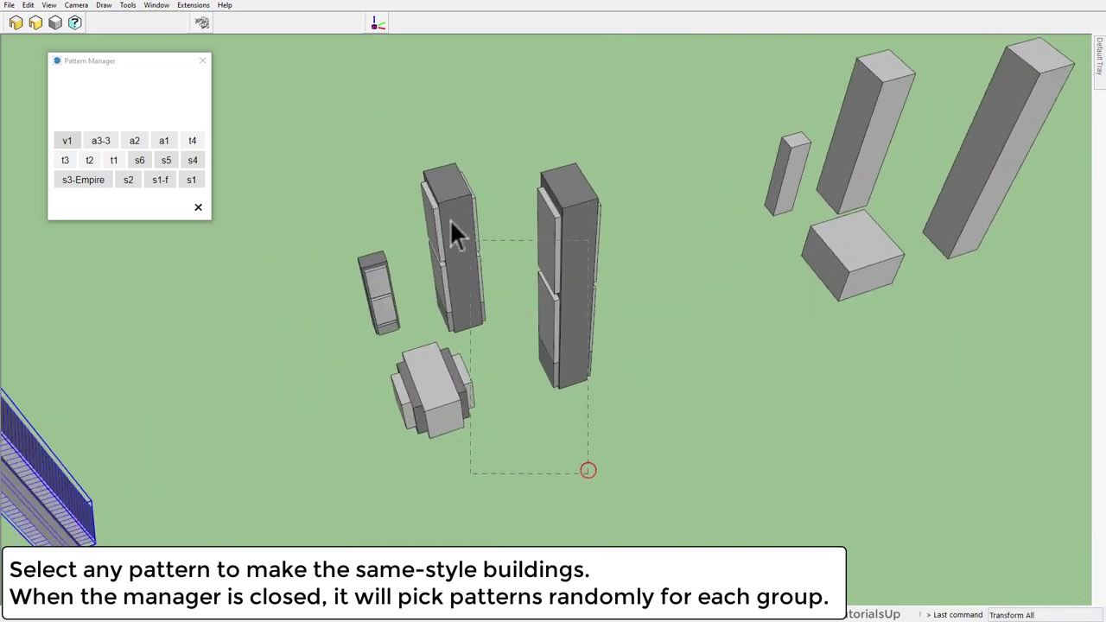
left_click(130, 181)
left_click(15, 23)
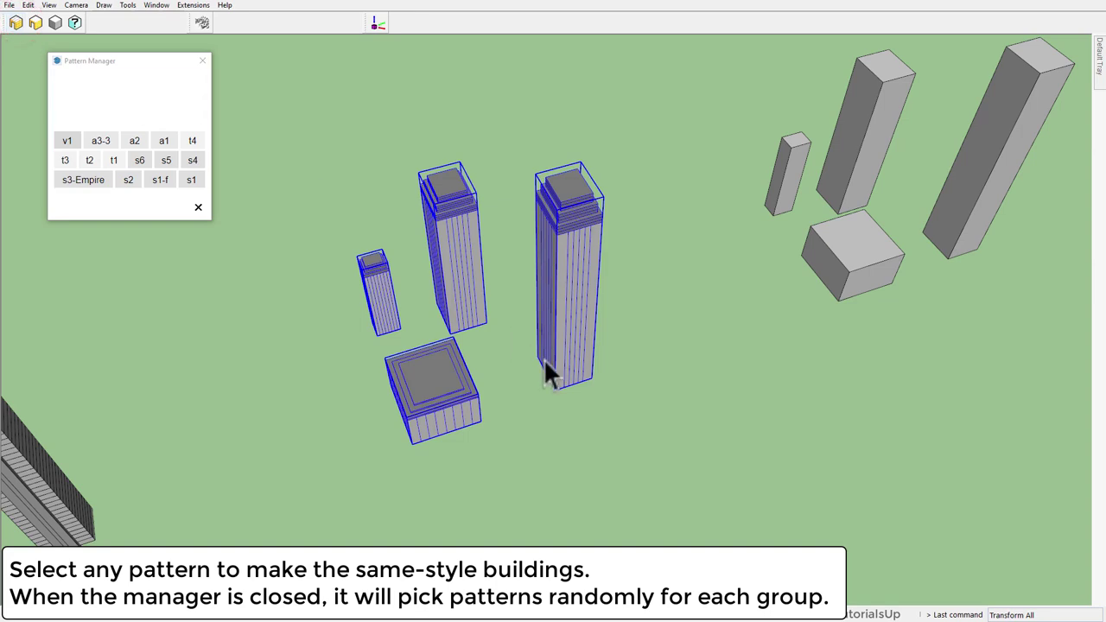
mouse_move(546, 373)
middle_mouse_down()
mouse_move(672, 289)
mouse_move(624, 303)
middle_mouse_up()
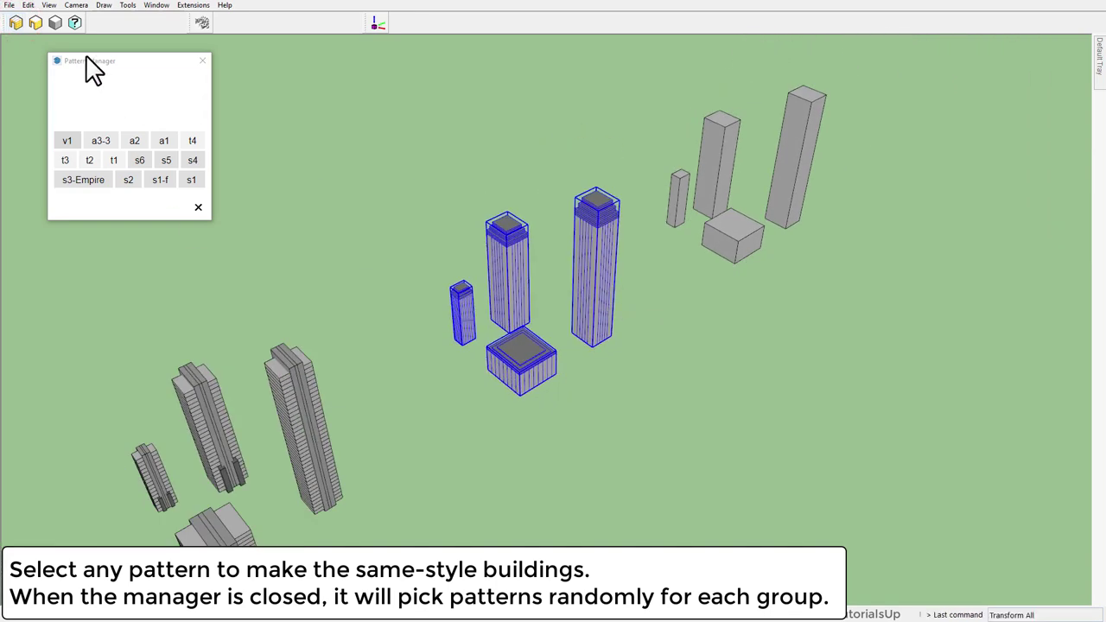
scroll(538, 204, "up", 3)
- Rebuild those towers as plain stepped-top simple blocks
left_click(34, 24)
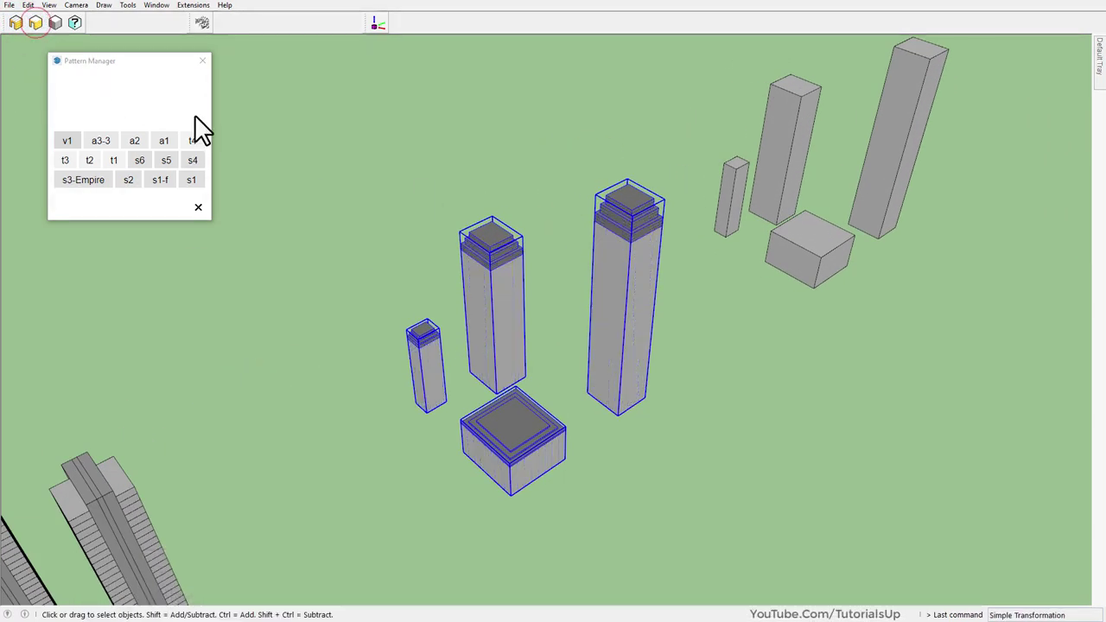
scroll(489, 301, "up", 3)
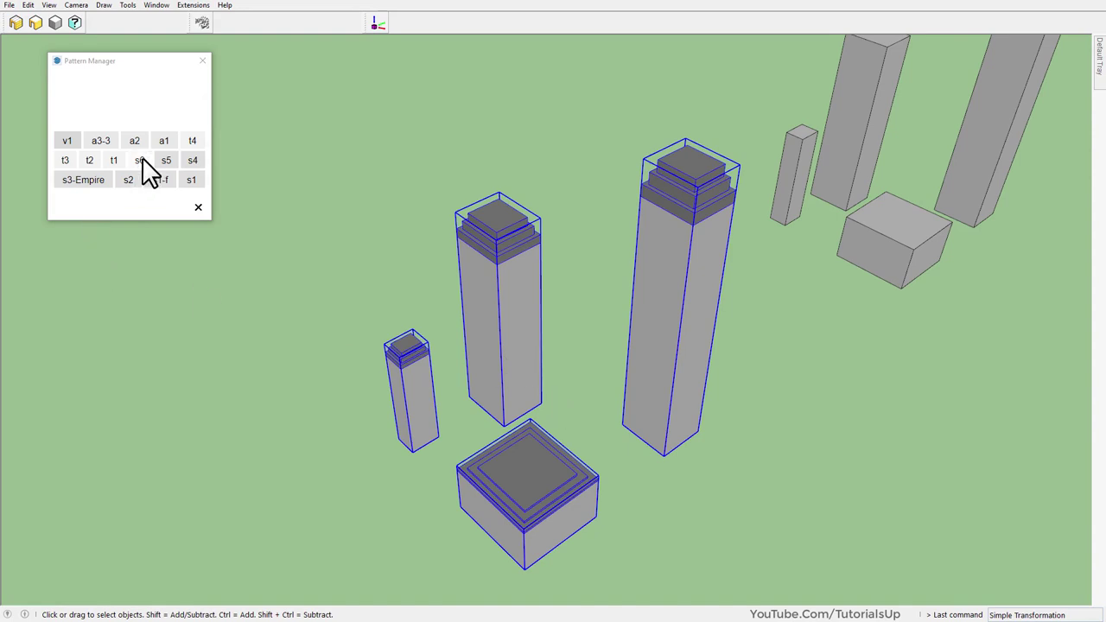
scroll(346, 513, "down", 3)
middle_click_drag(345, 513, 765, 289)
scroll(682, 324, "up", 3)
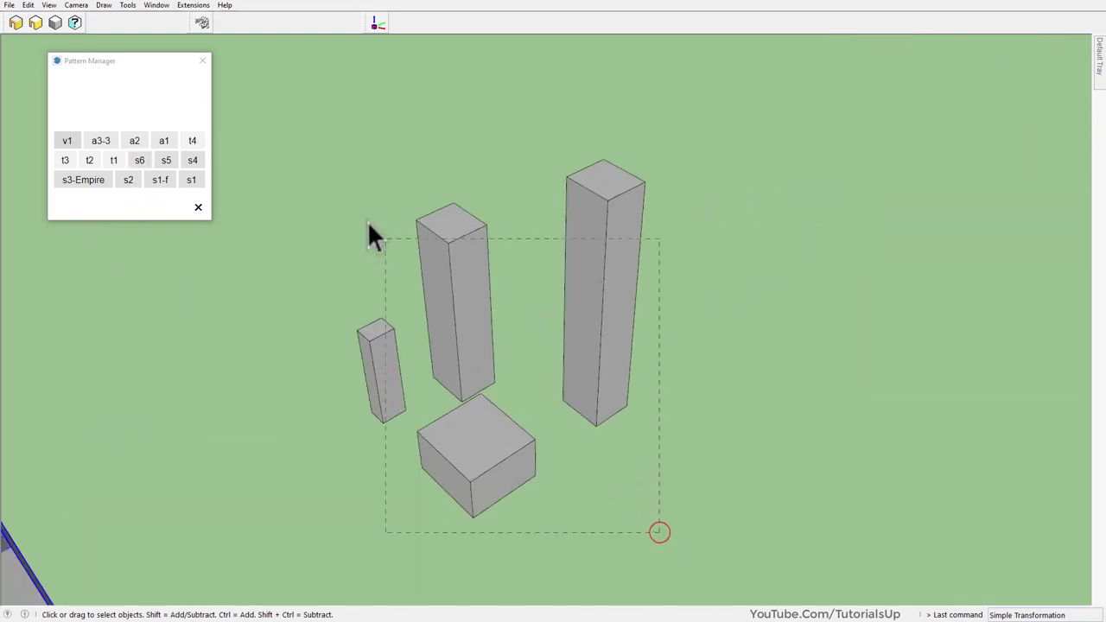
- Transform the four plain tower boxes into s5-style ribbed skyscrapers
left_click_drag(368, 223, 315, 227)
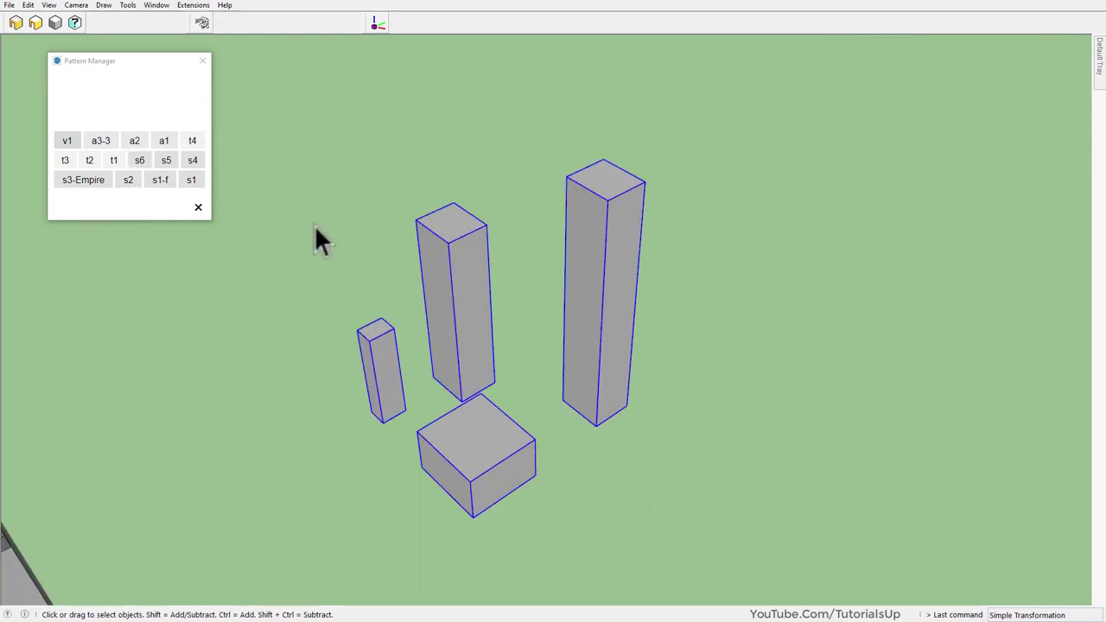
left_click(166, 160)
left_click(16, 22)
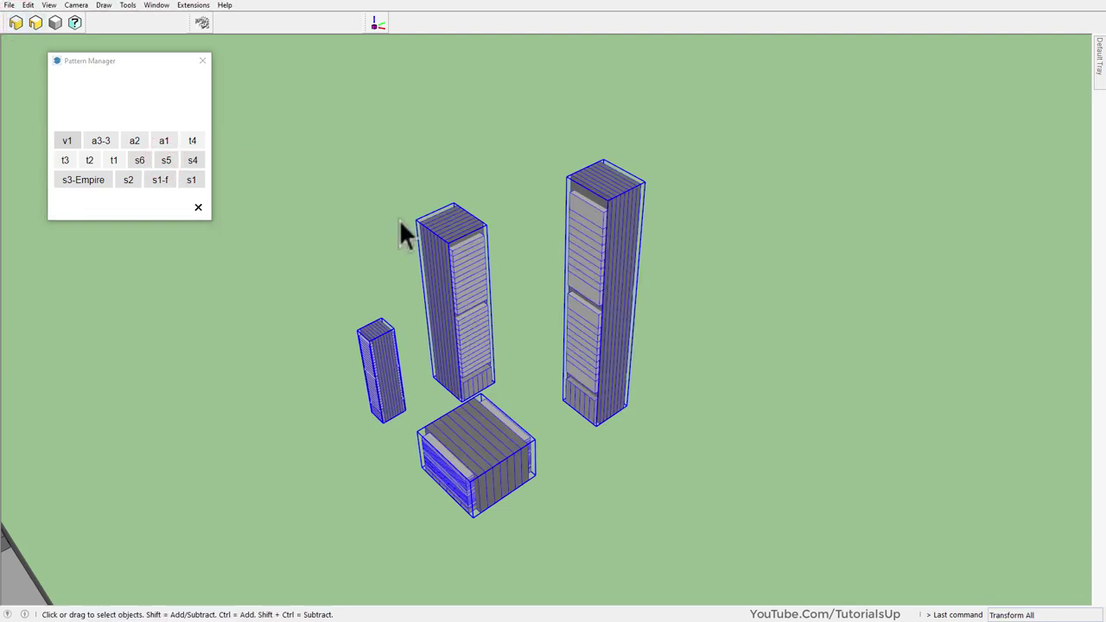
scroll(637, 420, "up", 3)
middle_click_drag(637, 420, 667, 406)
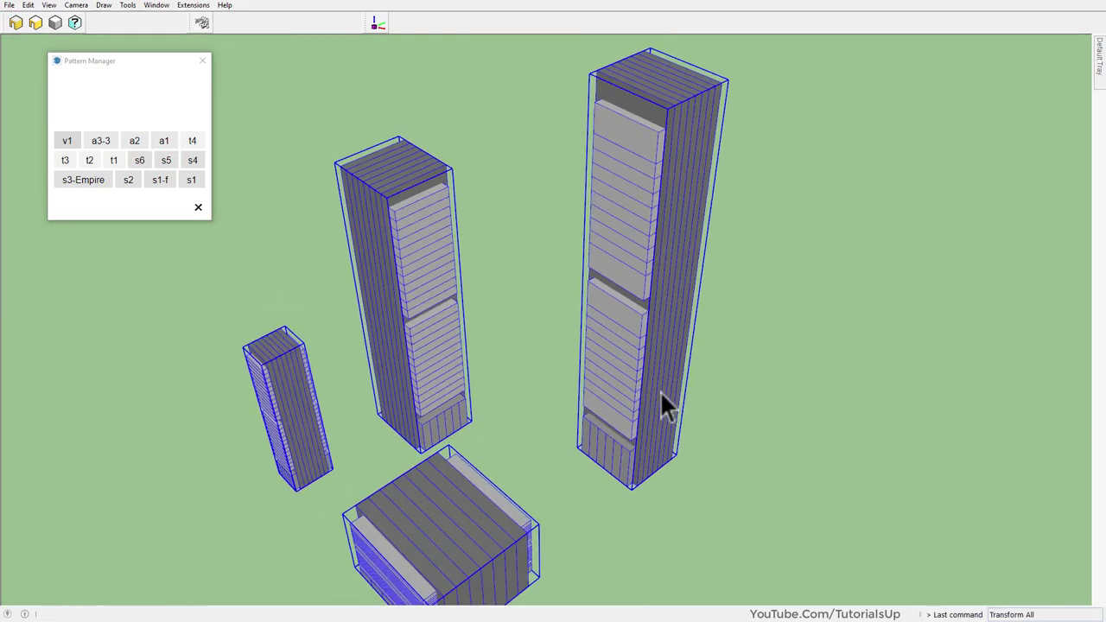
scroll(664, 263, "down", 5)
scroll(664, 264, "down", 3)
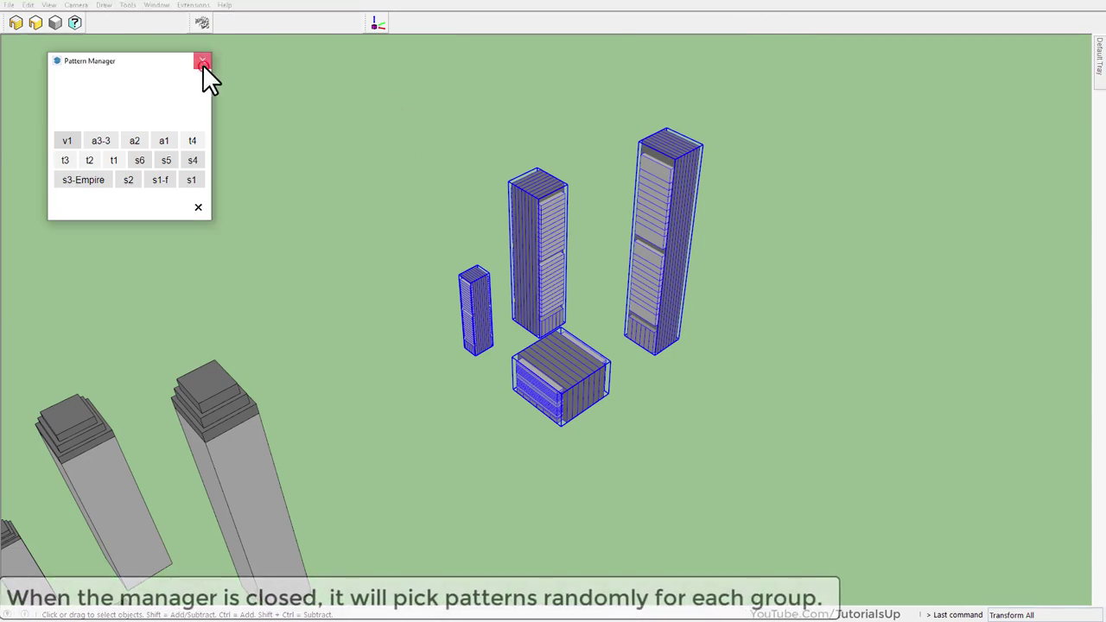
- Close the Pattern Manager and regenerate all three tower groups with random patterns
left_click(202, 61)
scroll(818, 173, "down", 3)
scroll(803, 181, "down", 2)
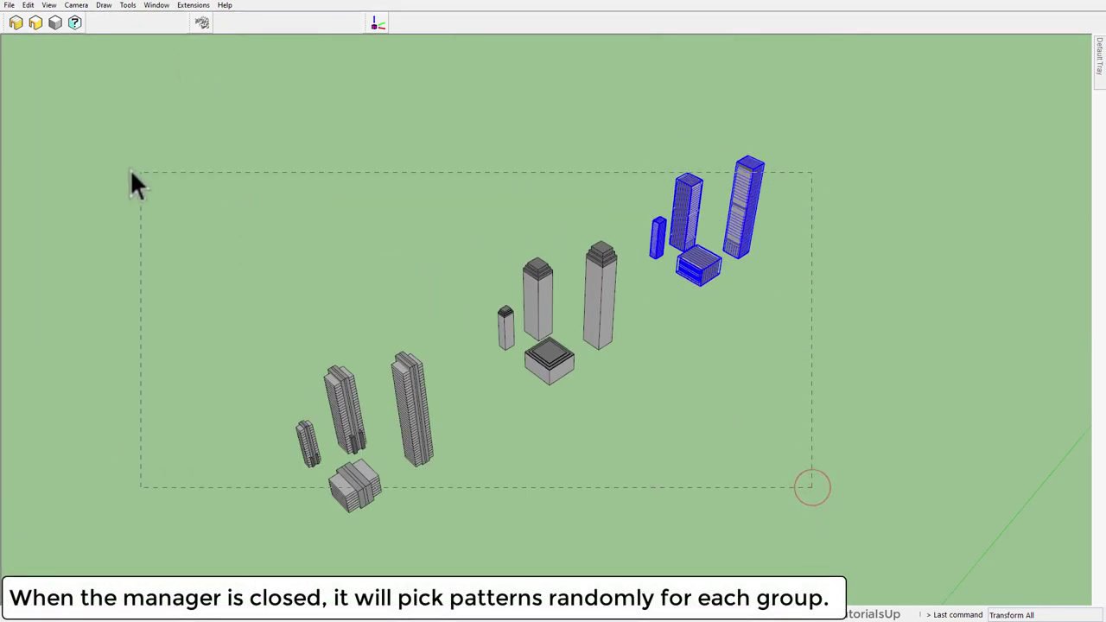
left_click_drag(812, 487, 109, 146)
middle_click_drag(641, 373, 563, 354)
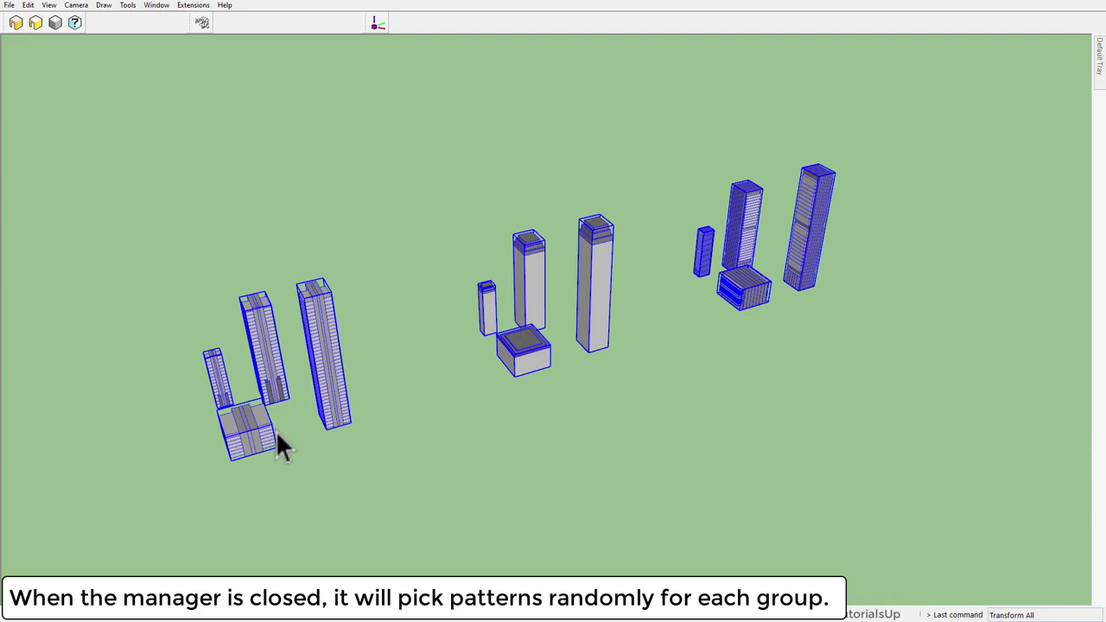
scroll(276, 430, "up", 2)
left_click(17, 23)
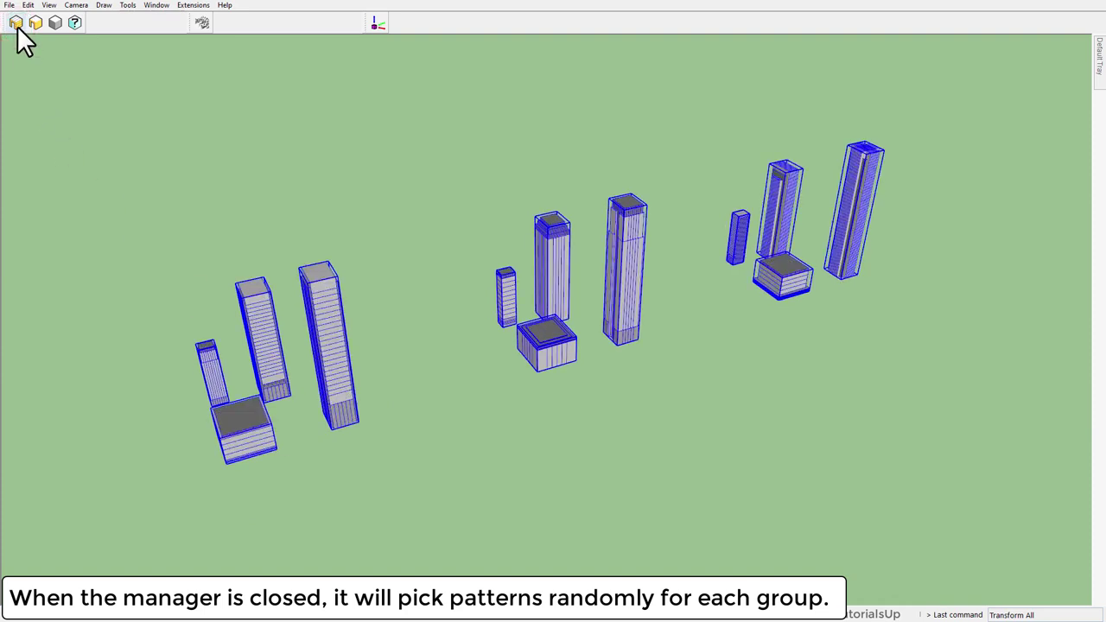
- Regenerate the groups again with new random patterns and clear the selection
middle_click_drag(205, 287, 363, 234)
scroll(354, 372, "up", 1)
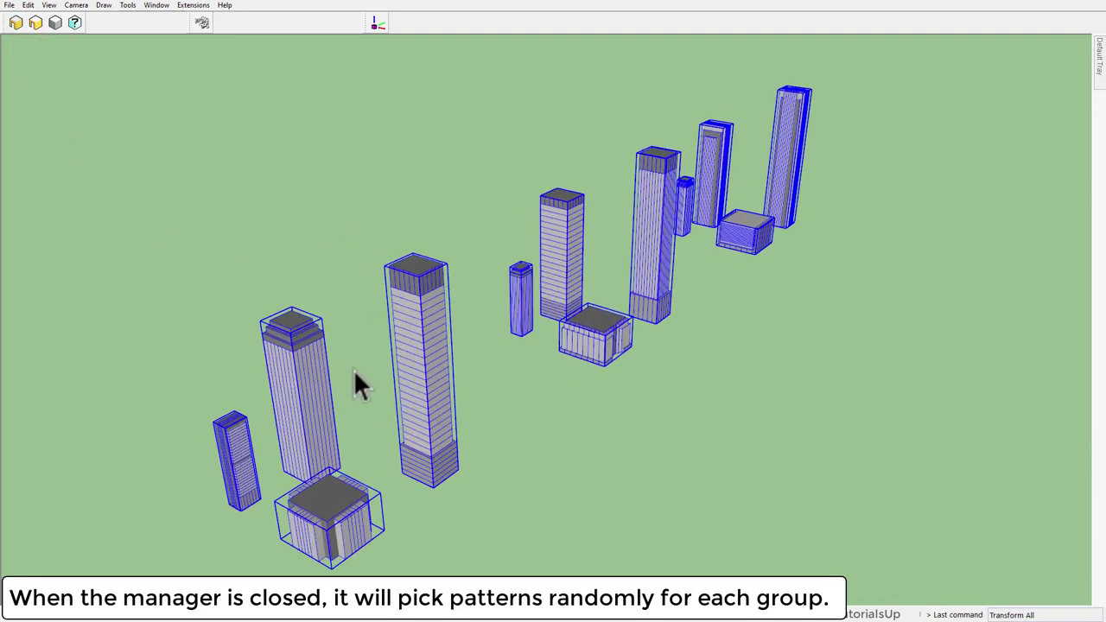
left_click(14, 26)
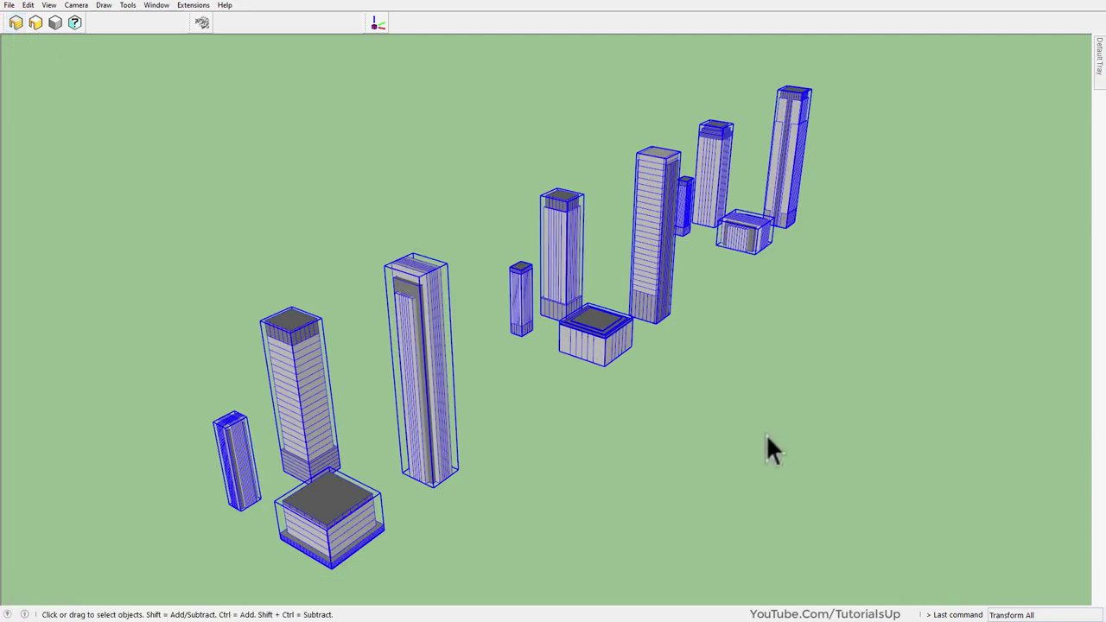
left_click(793, 464)
- Bring the city model into view and launch the MF random buildings generator
scroll(173, 198, "down", 5)
mouse_move(257, 178)
middle_mouse_down()
mouse_move(425, 289)
mouse_move(383, 557)
middle_mouse_up()
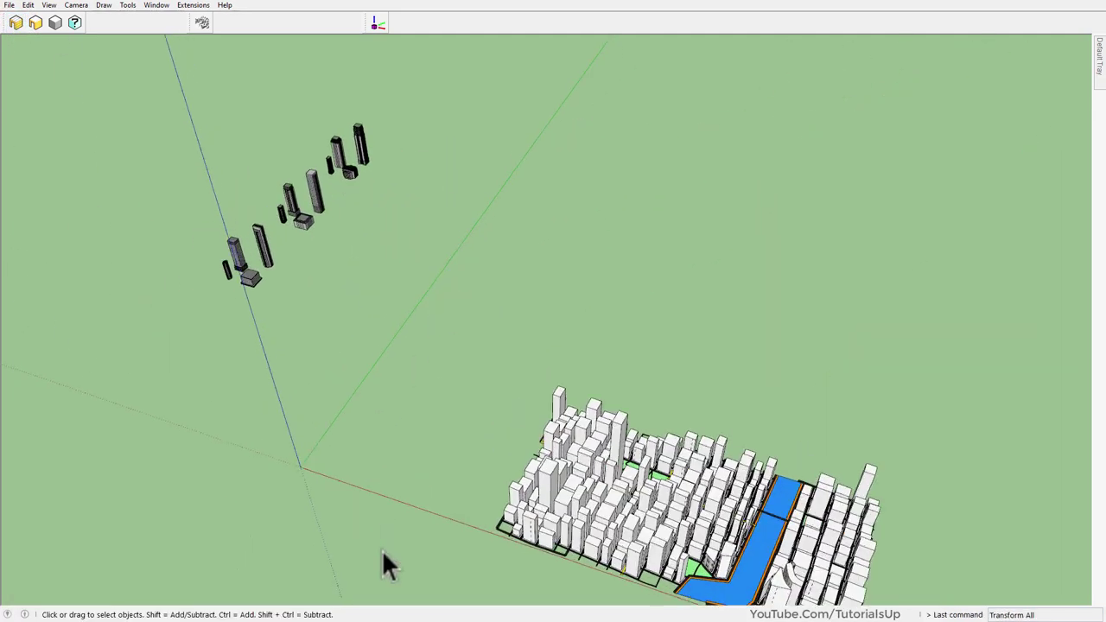
scroll(385, 553, "up", 2)
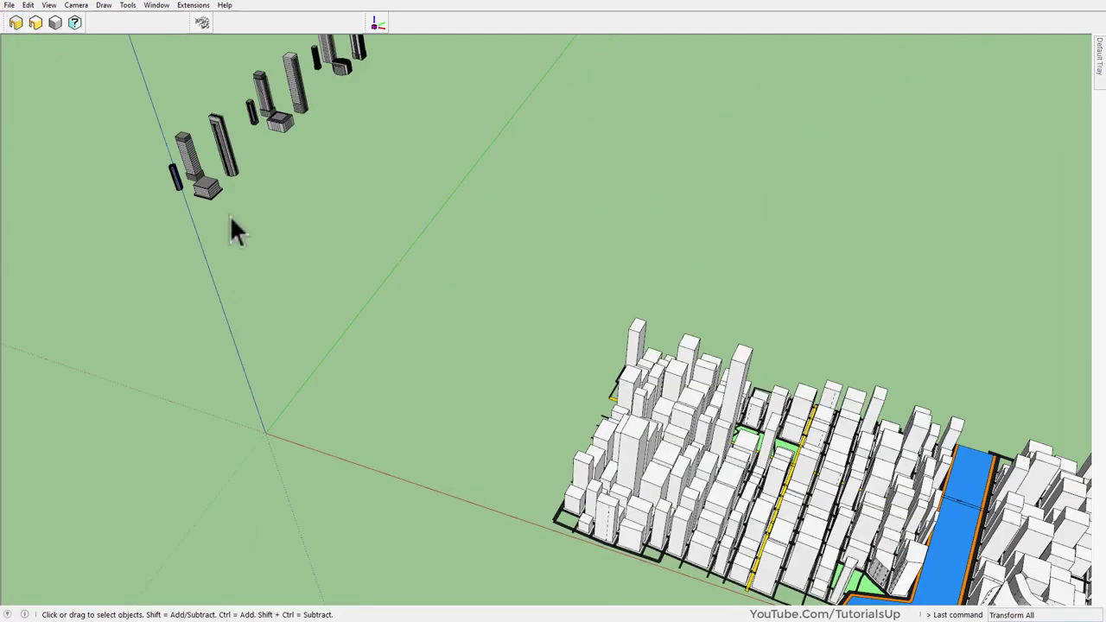
left_click(201, 24)
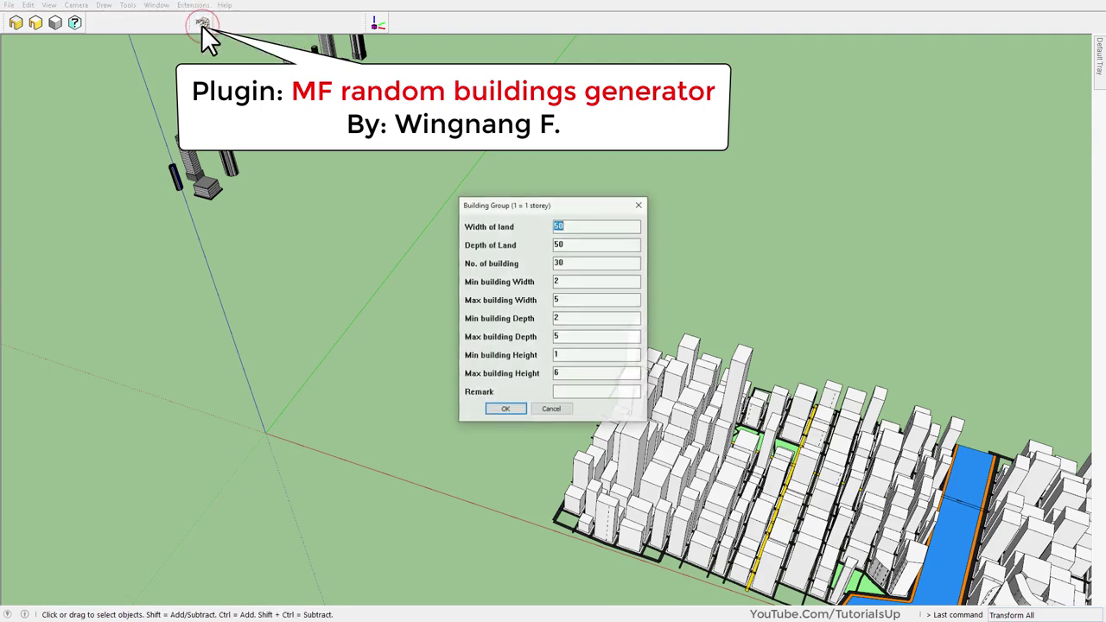
- Set the land to 80 by 80 and the minimum building width to 6
double_click(581, 221)
type("80")
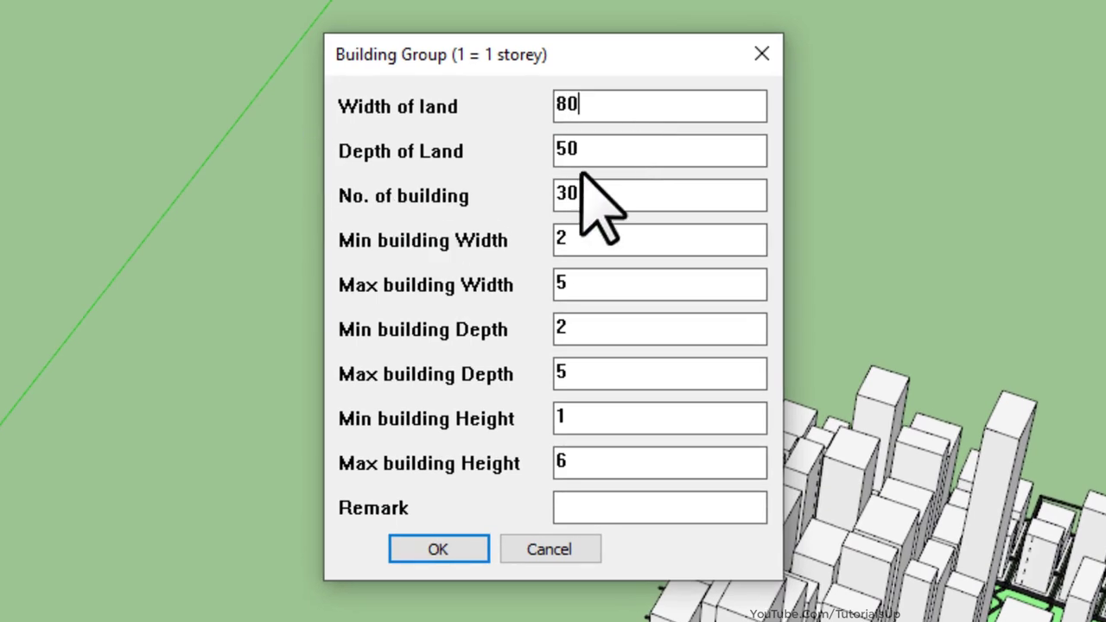
double_click(597, 154)
type("80")
double_click(641, 197)
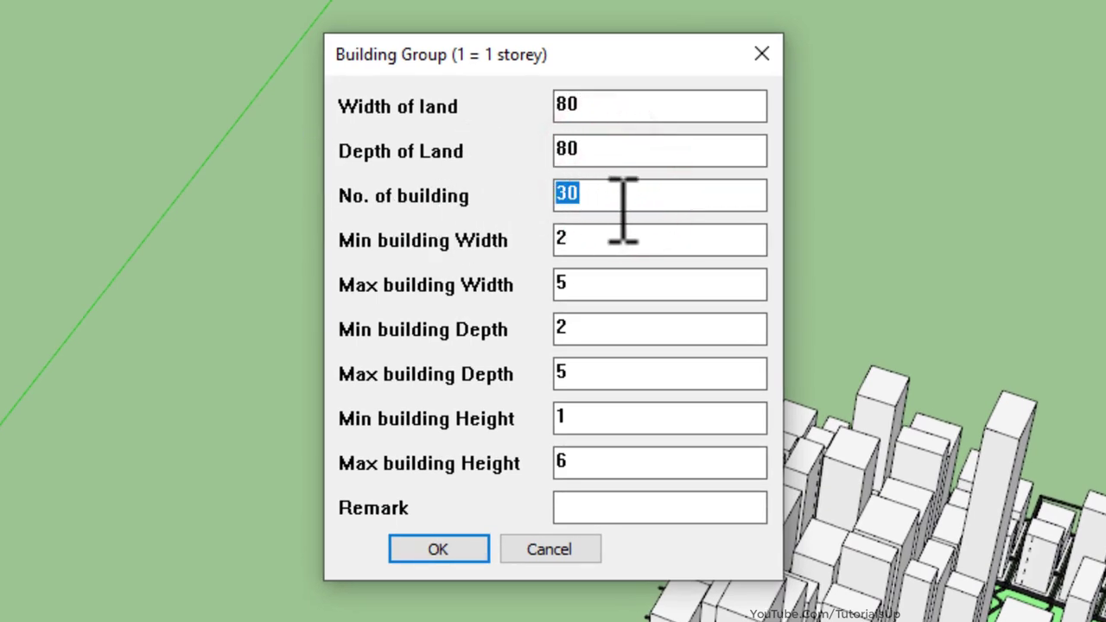
type("35")
double_click(637, 240)
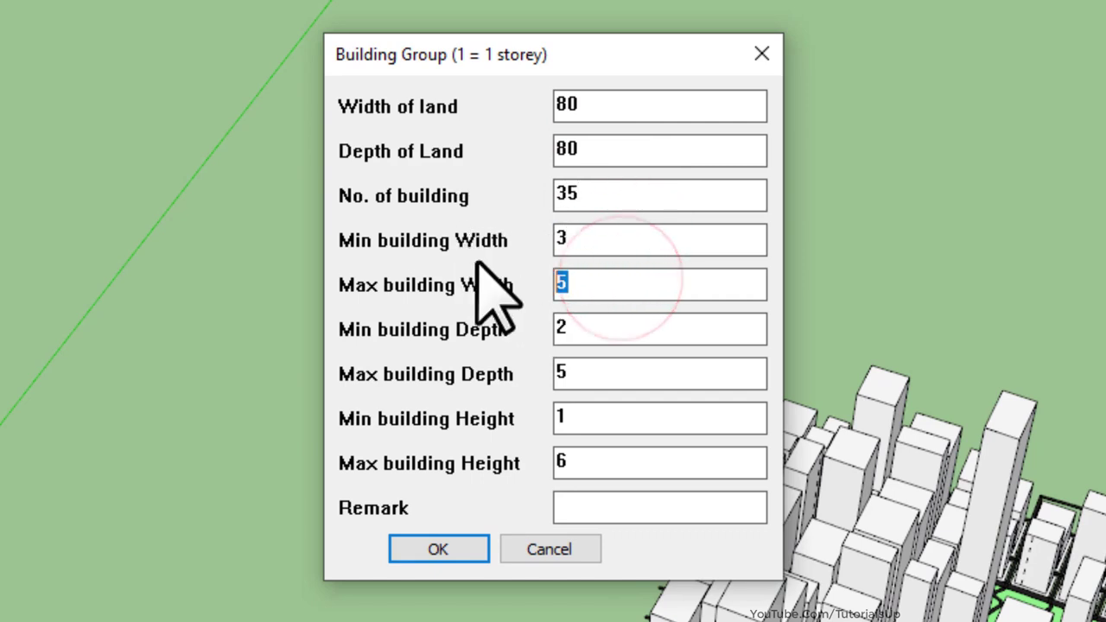
type("6")
- Set building heights from 10 to 30 and generate the 35-tower group
double_click(628, 330)
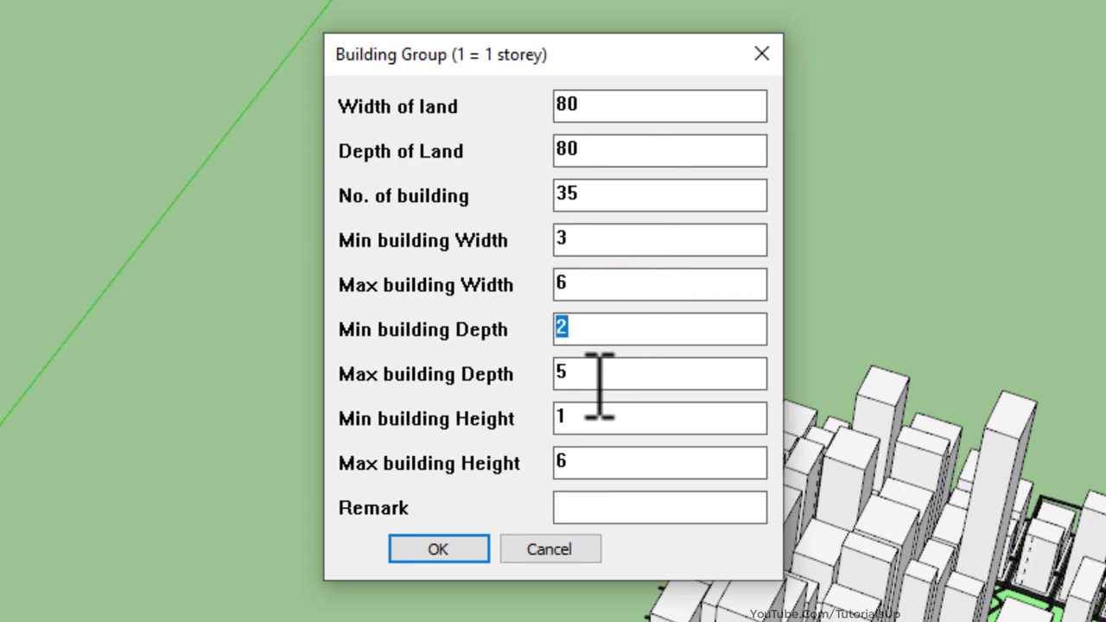
type("3")
double_click(630, 372)
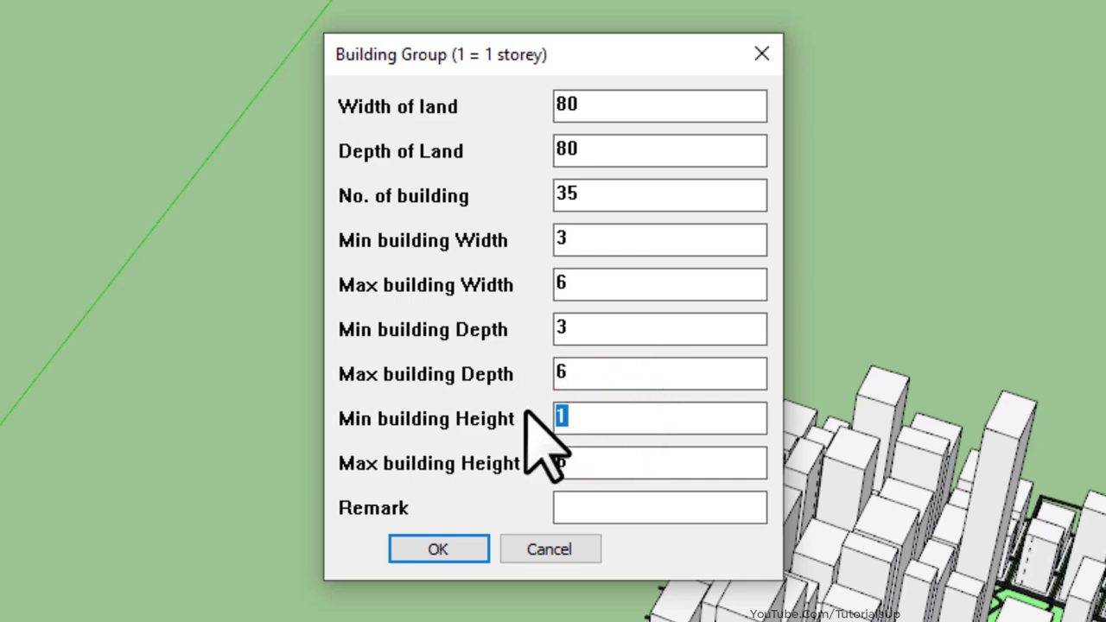
double_click(608, 464)
type("0")
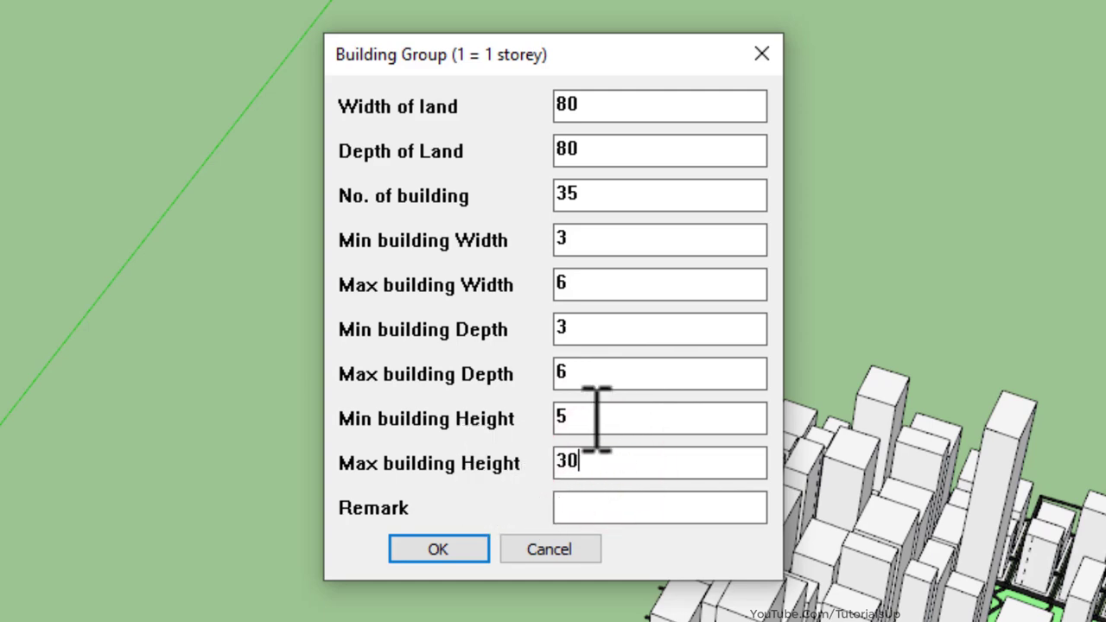
double_click(593, 416)
type("10")
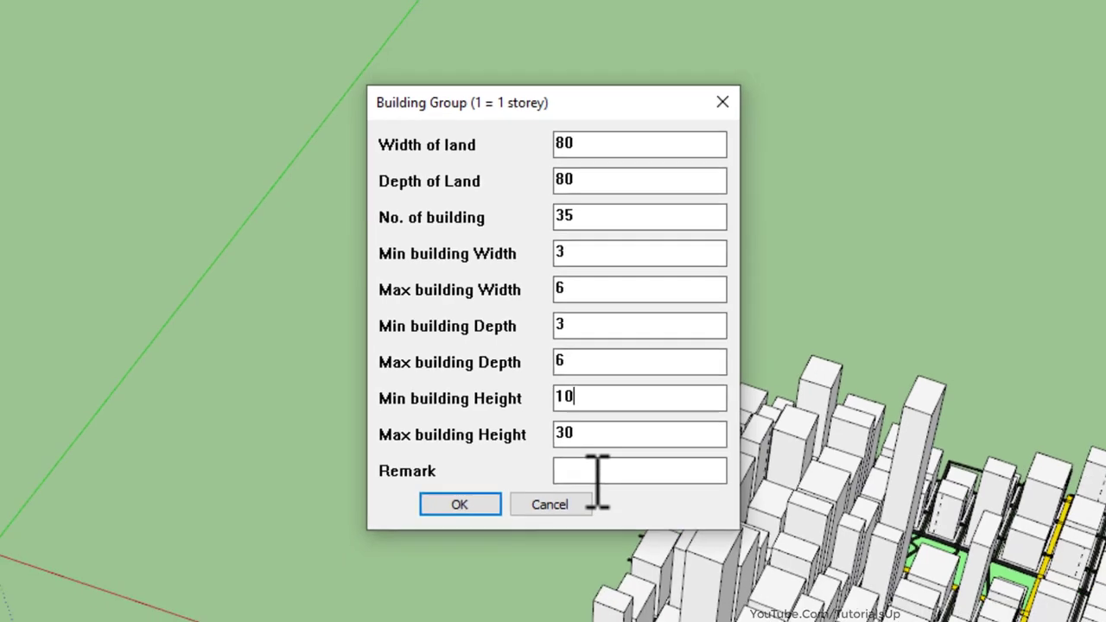
left_click(495, 410)
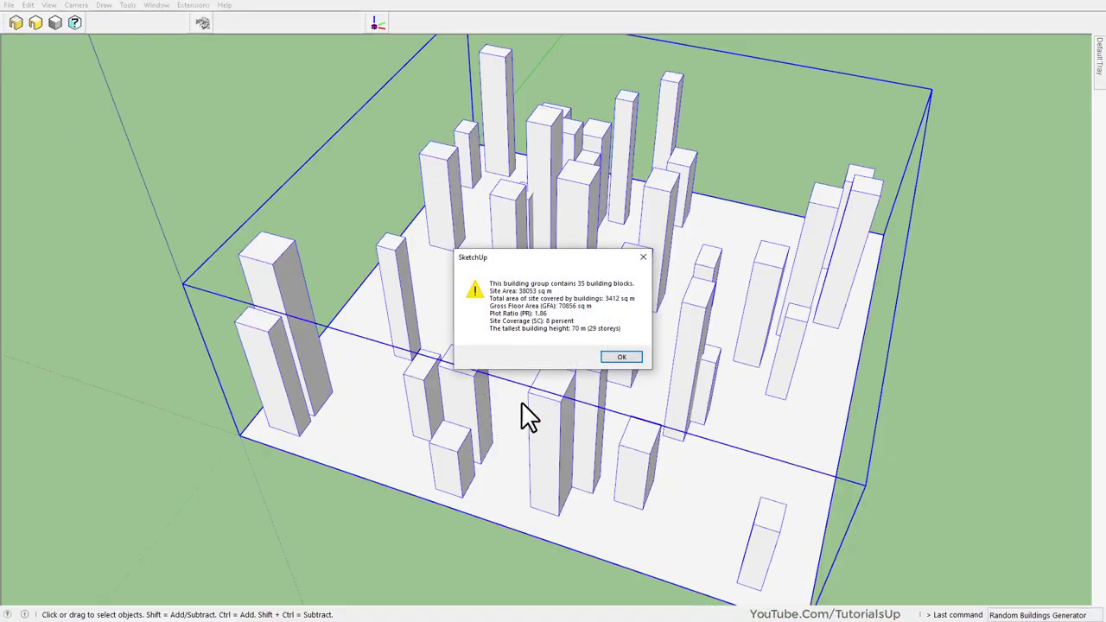
- Dismiss the summary, view the towers from above, and select the new building group
left_click(622, 358)
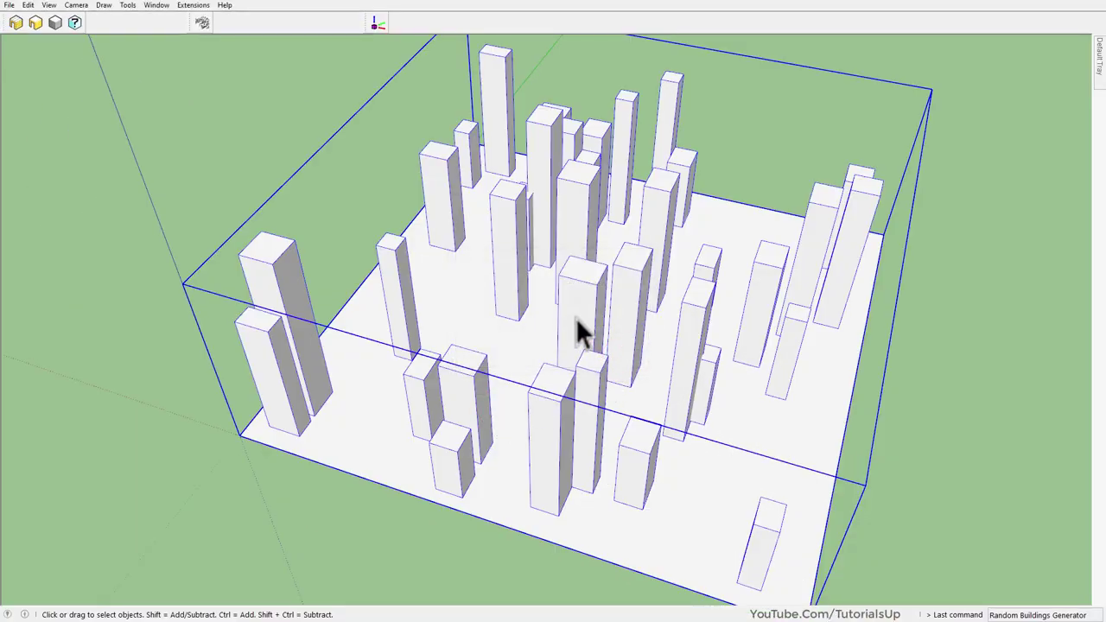
left_click(884, 437)
mouse_move(718, 366)
middle_mouse_down()
mouse_move(511, 289)
mouse_move(507, 543)
mouse_move(484, 178)
middle_mouse_up()
scroll(581, 345, "up", 2)
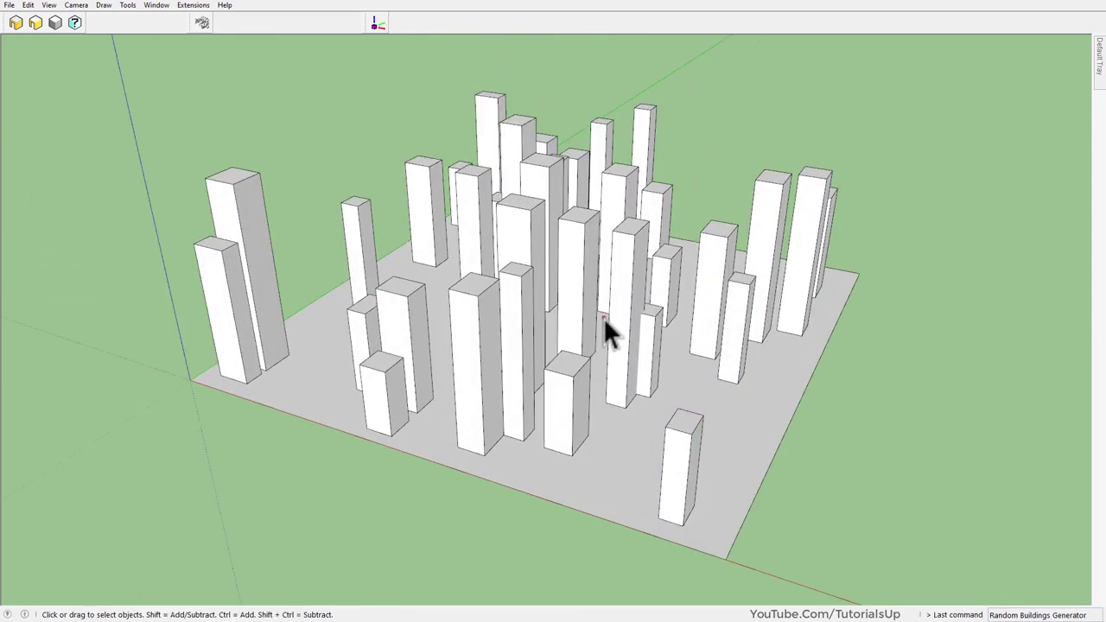
left_click(603, 317)
scroll(561, 337, "down", 2)
- Open the building group for editing and select all its raw towers with Ctrl+A
double_click(514, 337)
mouse_move(514, 337)
middle_mouse_down()
mouse_move(524, 388)
mouse_move(364, 234)
middle_mouse_up()
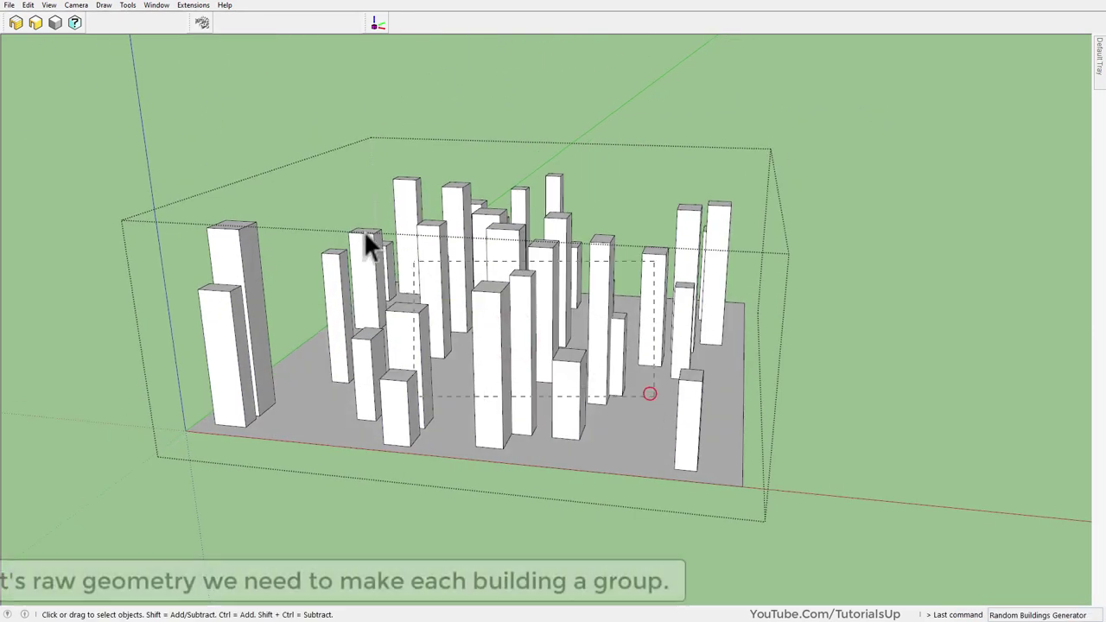
left_click_drag(628, 443, 415, 357)
mouse_move(415, 358)
middle_mouse_down()
mouse_move(630, 321)
mouse_move(443, 268)
middle_mouse_up()
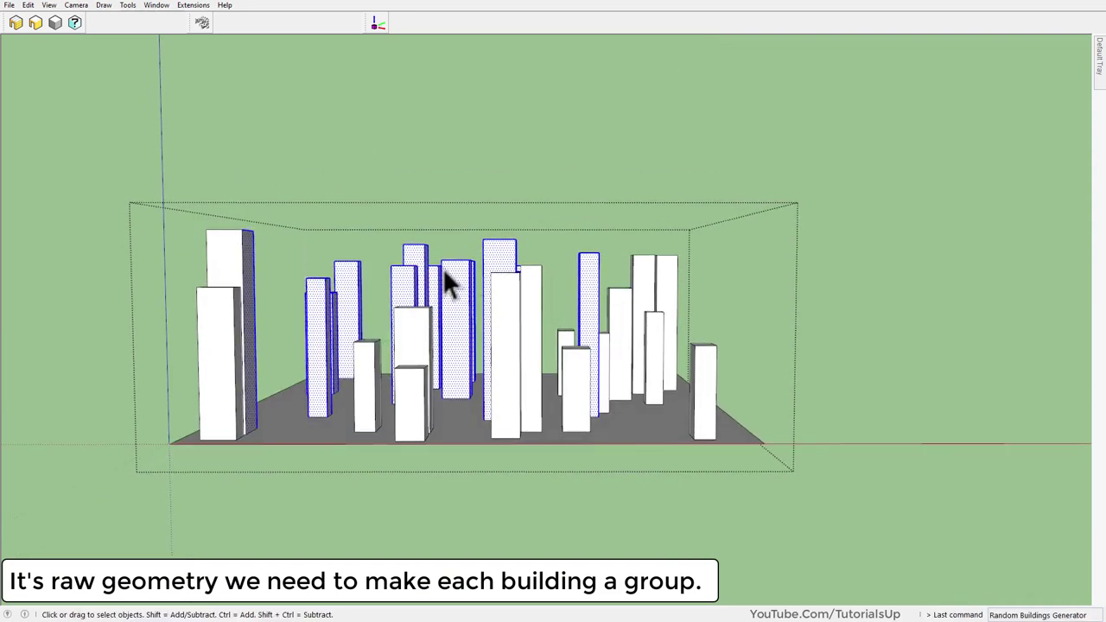
scroll(443, 268, "down", 3)
key("ctrl+a")
mouse_move(605, 341)
middle_mouse_down()
mouse_move(565, 374)
mouse_move(611, 370)
mouse_move(264, 316)
middle_mouse_up()
scroll(565, 374, "up", 3)
scroll(395, 309, "down", 2)
scroll(395, 308, "up", 2)
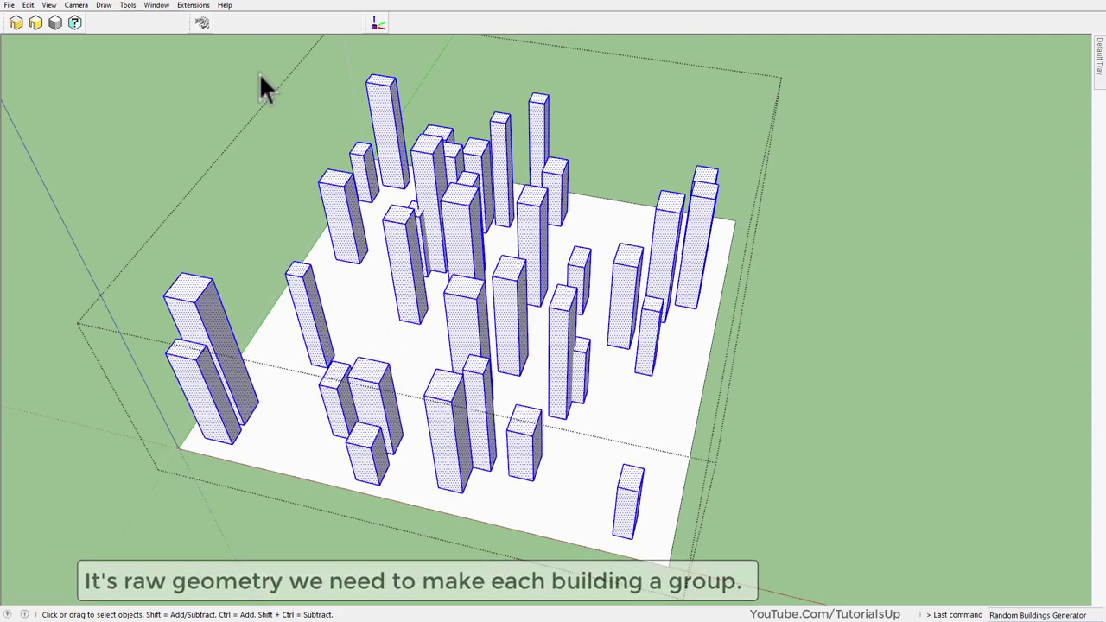
- Convert each loose tower into its own group with Chris Fullmer Tools' Loose to Groups, then select all
left_click(188, 7)
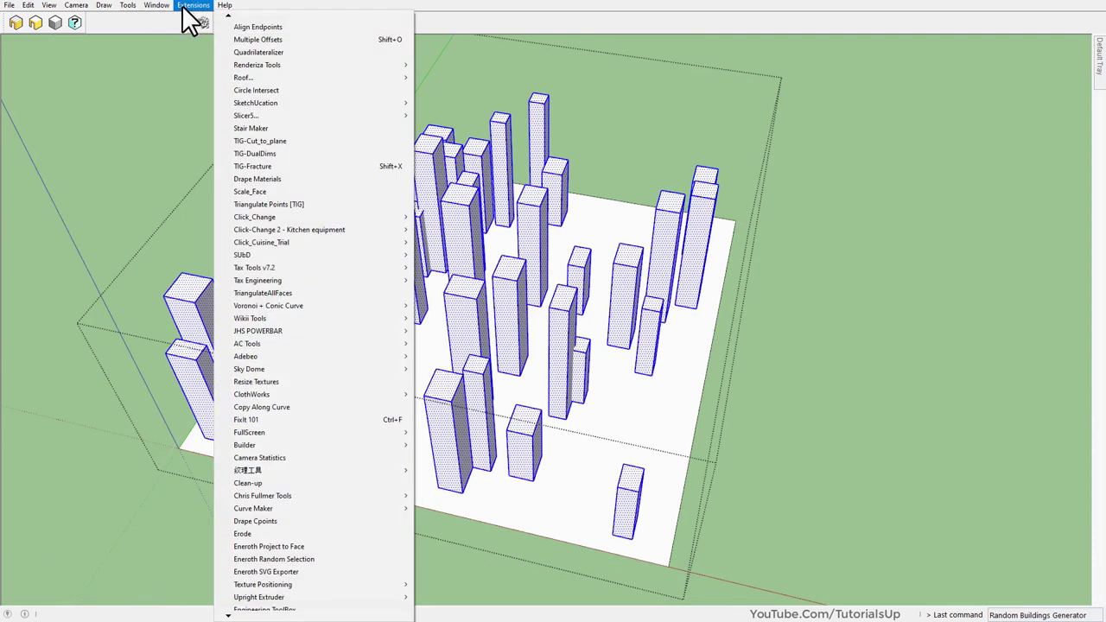
mouse_move(187, 532)
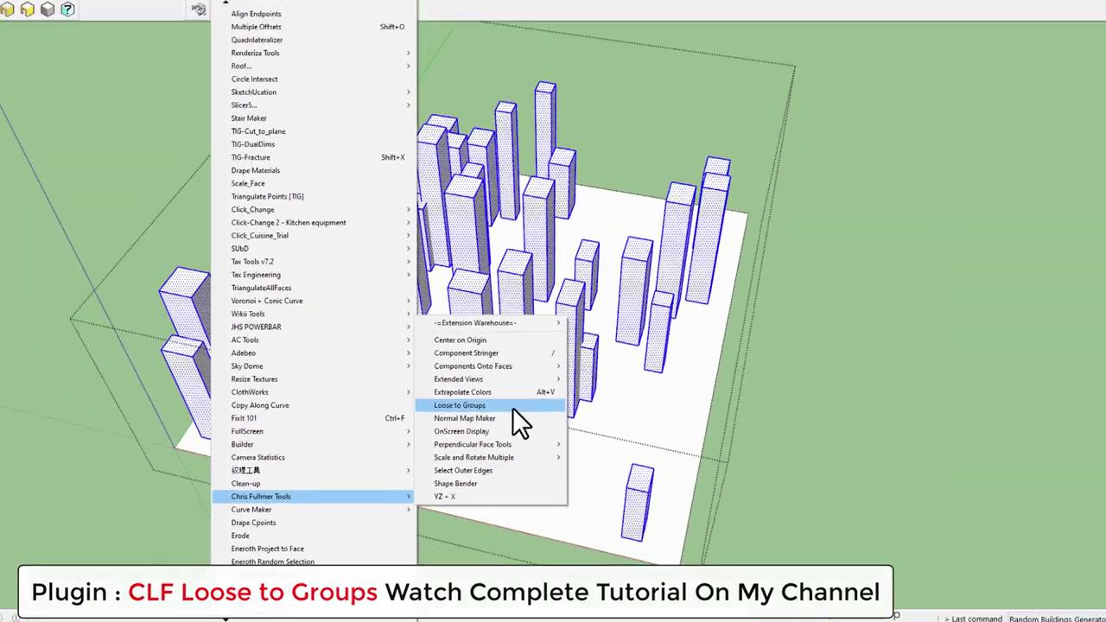
left_click(512, 413)
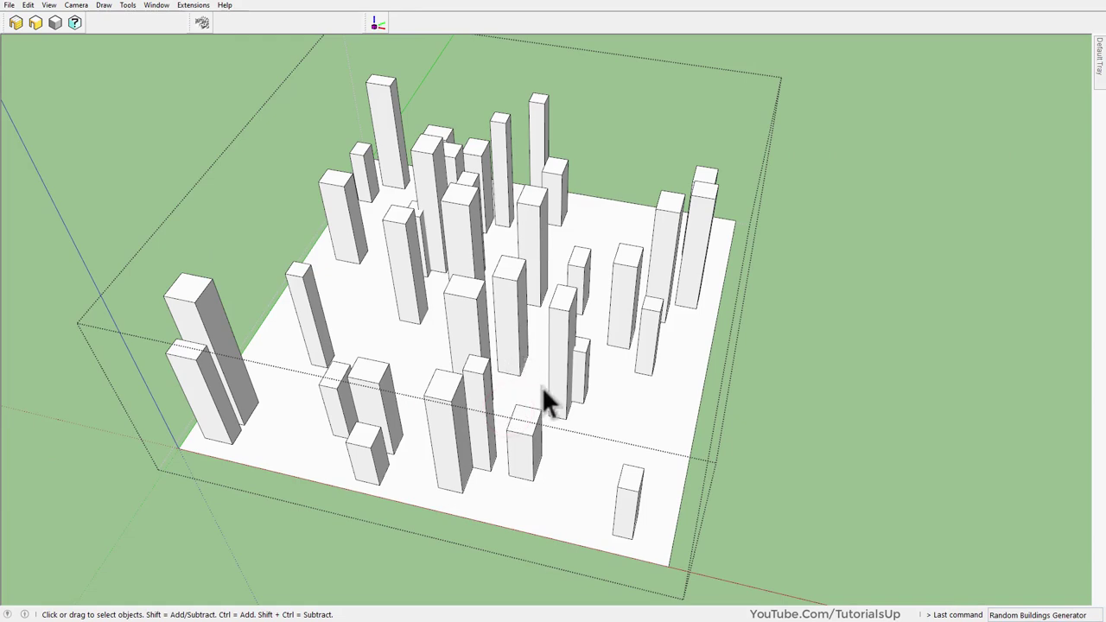
middle_click_drag(544, 402, 476, 350)
mouse_move(199, 348)
middle_mouse_down()
mouse_move(504, 351)
mouse_move(480, 240)
middle_mouse_up()
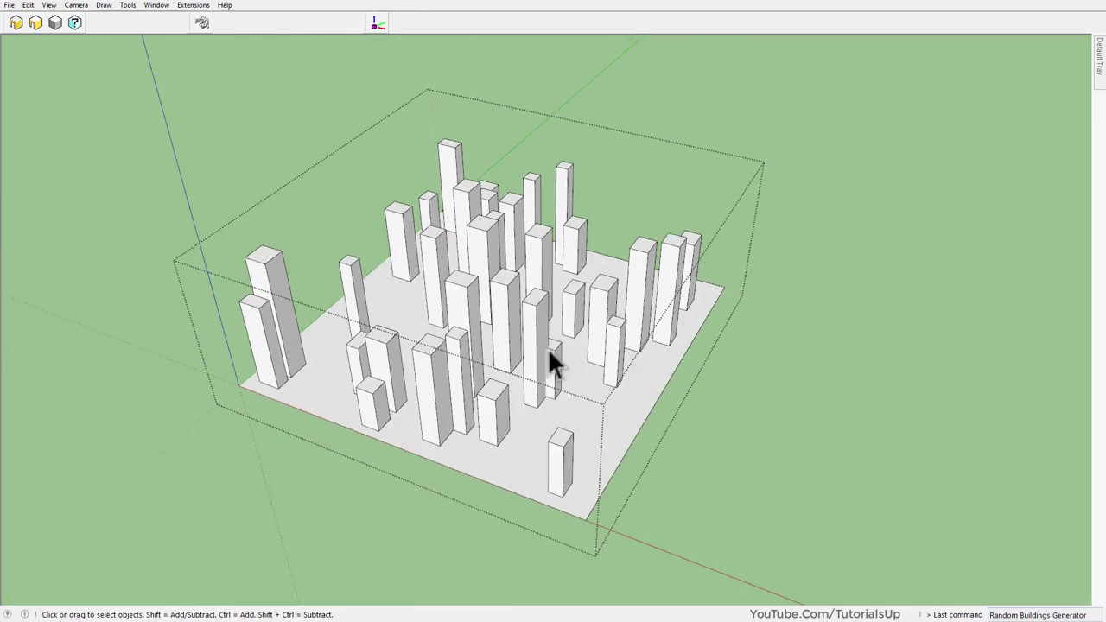
key("ctrl+a")
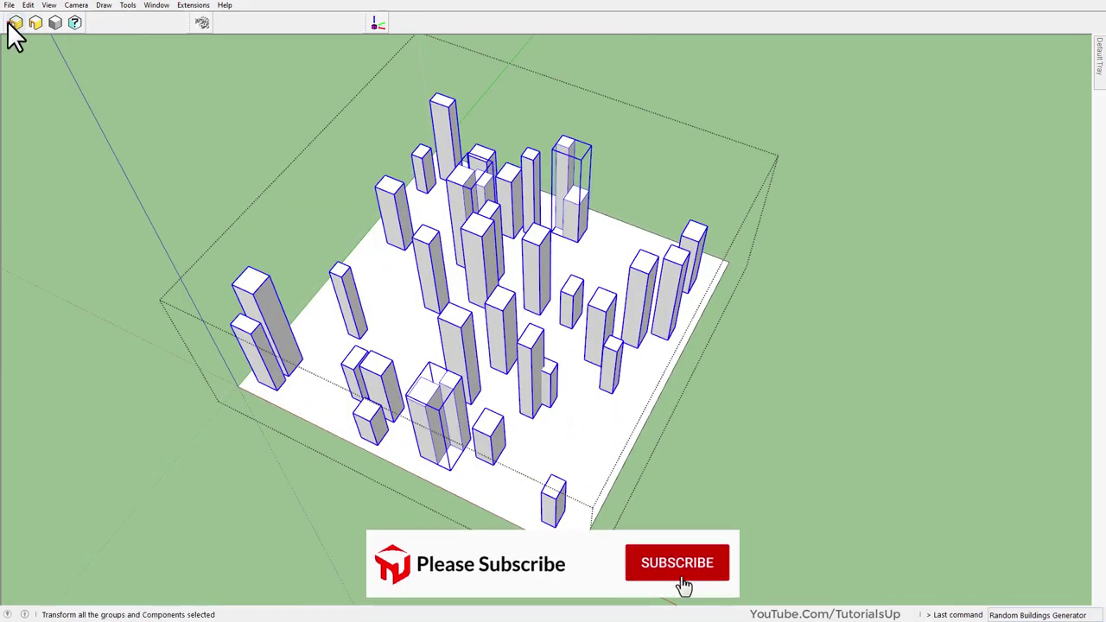
- Transform the selected random towers into detailed skyscrapers with ribbed facades and rooftops
left_click(15, 23)
mouse_move(449, 427)
middle_mouse_down()
mouse_move(556, 476)
mouse_move(752, 335)
mouse_move(797, 115)
mouse_move(271, 98)
mouse_move(475, 496)
mouse_move(652, 380)
mouse_move(113, 73)
middle_mouse_up()
left_click(750, 326)
- Reselect all towers, regenerate them several times for varied details, and orbit out to the city
key("ctrl+a")
left_click(34, 19)
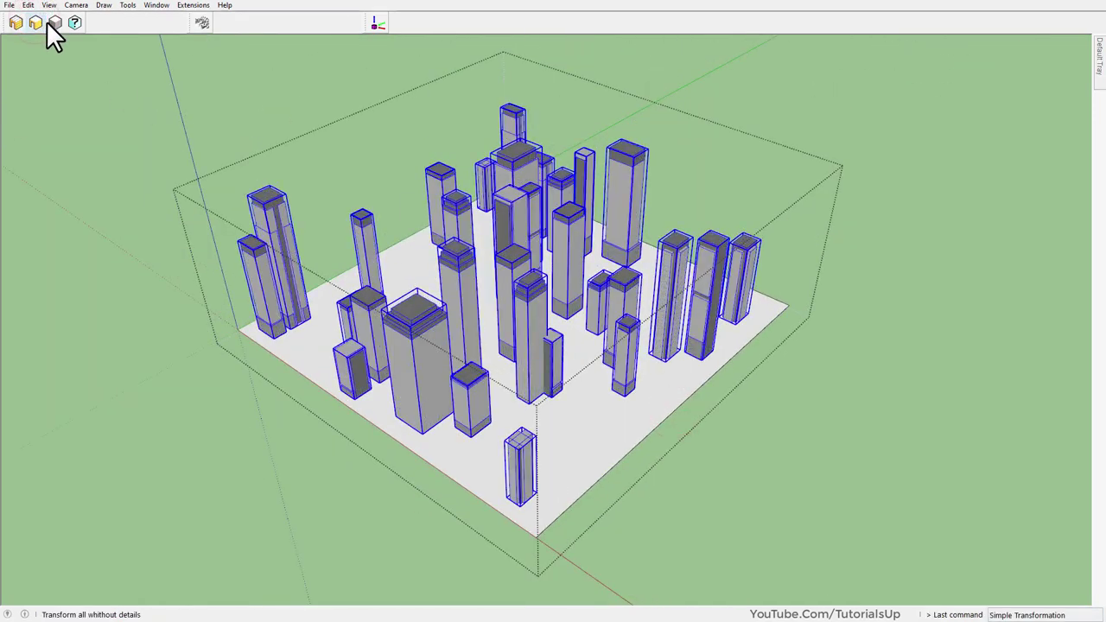
left_click(31, 24)
left_click(15, 22)
middle_click_drag(393, 389, 444, 388)
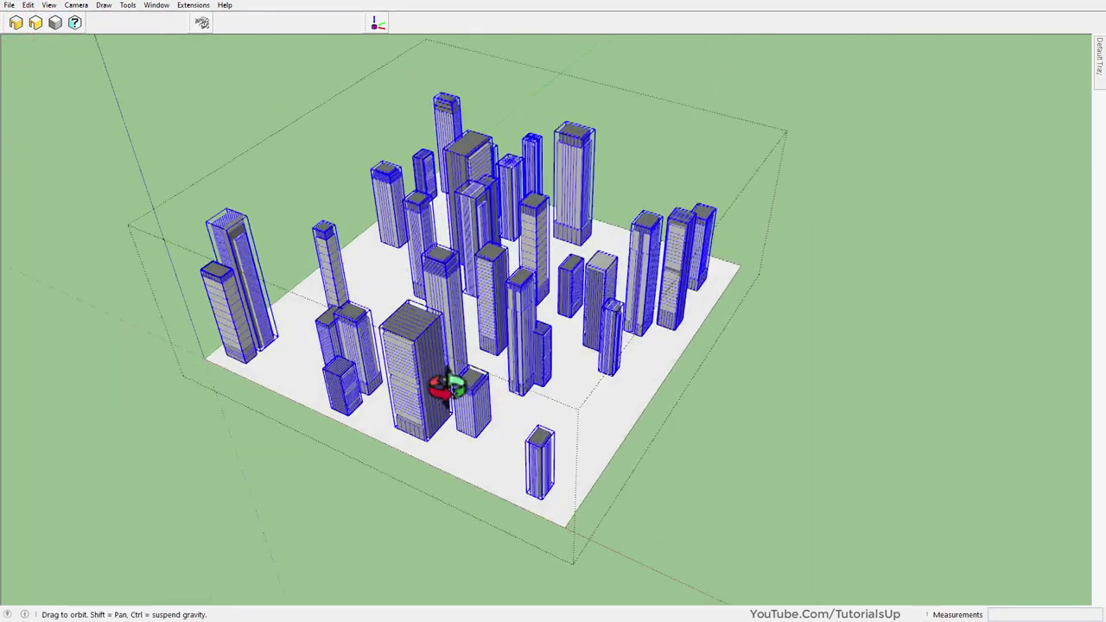
left_click(679, 447)
mouse_move(680, 447)
middle_mouse_down()
mouse_move(525, 230)
mouse_move(553, 285)
mouse_move(246, 272)
middle_mouse_up()
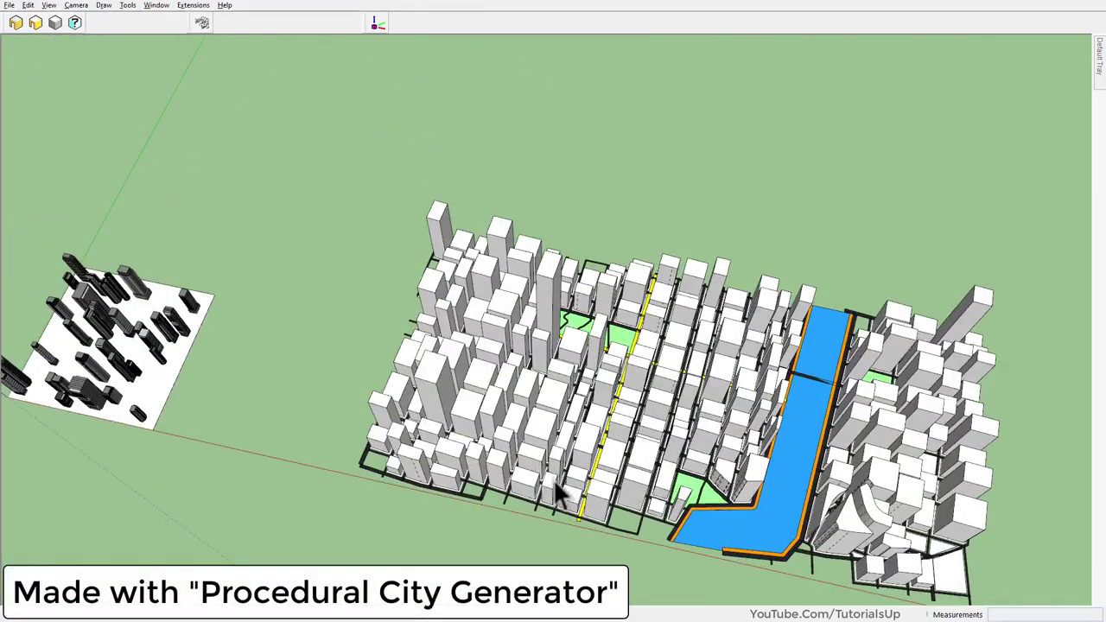
- Zoom in on the procedural city's tower blocks and select two neighbouring towers
scroll(544, 471, "up", 1)
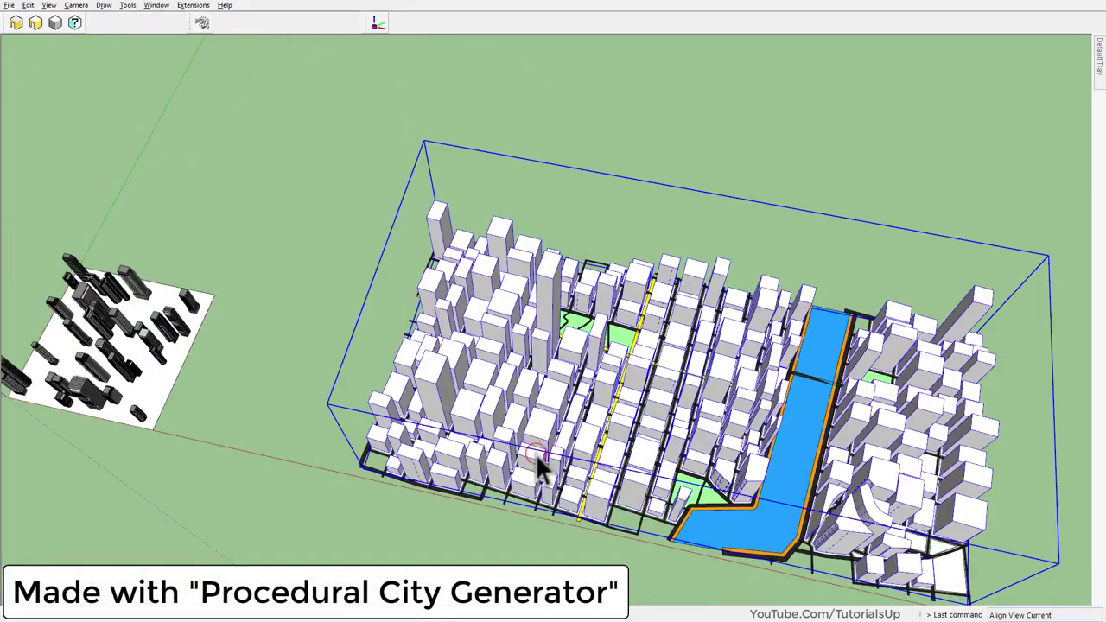
scroll(536, 458, "up", 3)
scroll(536, 441, "up", 2)
mouse_move(546, 484)
middle_mouse_down()
mouse_move(538, 493)
mouse_move(593, 412)
middle_mouse_up()
scroll(518, 388, "up", 3)
mouse_move(519, 389)
middle_mouse_down()
mouse_move(506, 383)
mouse_move(536, 194)
mouse_move(506, 403)
mouse_move(524, 358)
mouse_move(313, 128)
middle_mouse_up()
left_click(536, 186, "ctrl")
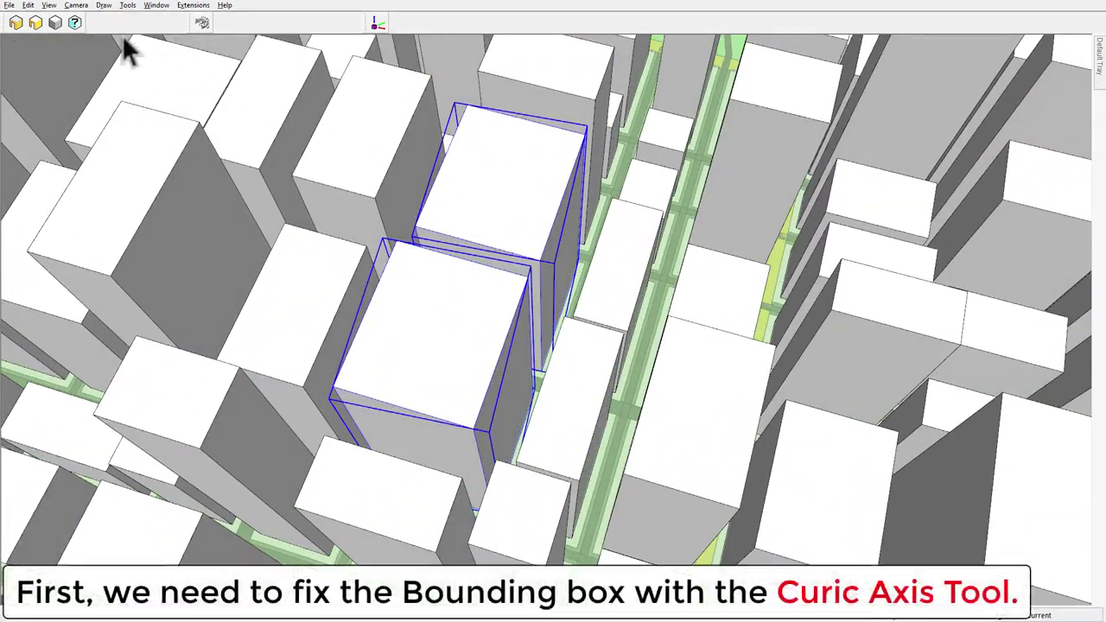
- Run Transform All on the two selected towers and orbit around to inspect the whole city
left_click(16, 23)
mouse_move(460, 345)
middle_mouse_down()
mouse_move(489, 435)
mouse_move(509, 441)
middle_mouse_up()
scroll(526, 308, "down", 2)
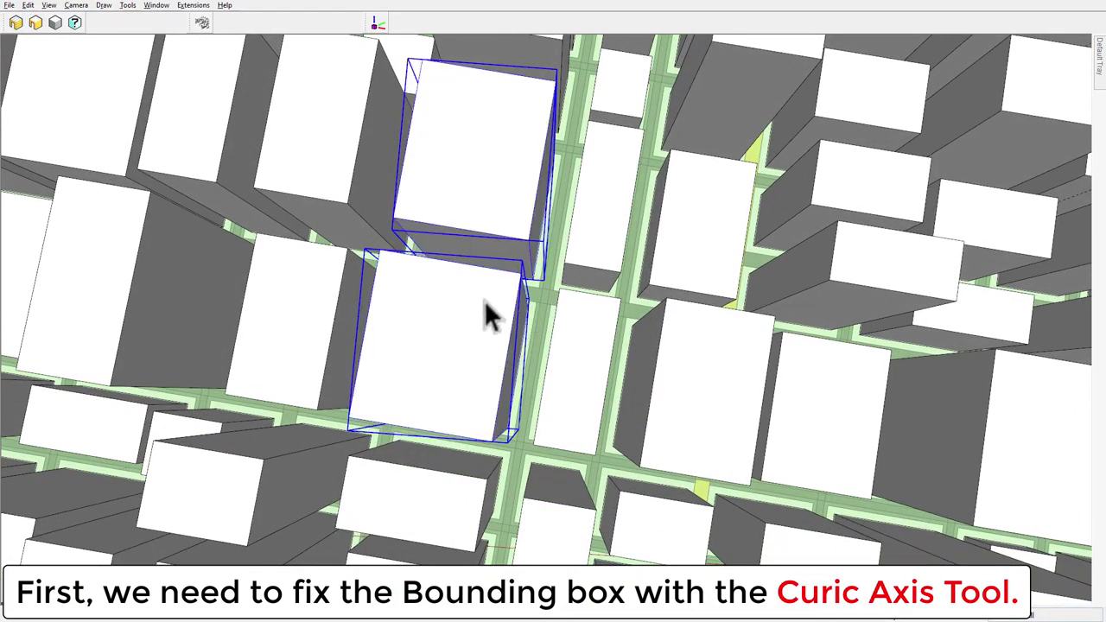
scroll(483, 307, "down", 3)
mouse_move(382, 291)
middle_mouse_down()
mouse_move(558, 175)
mouse_move(578, 87)
middle_mouse_up()
scroll(662, 296, "down", 3)
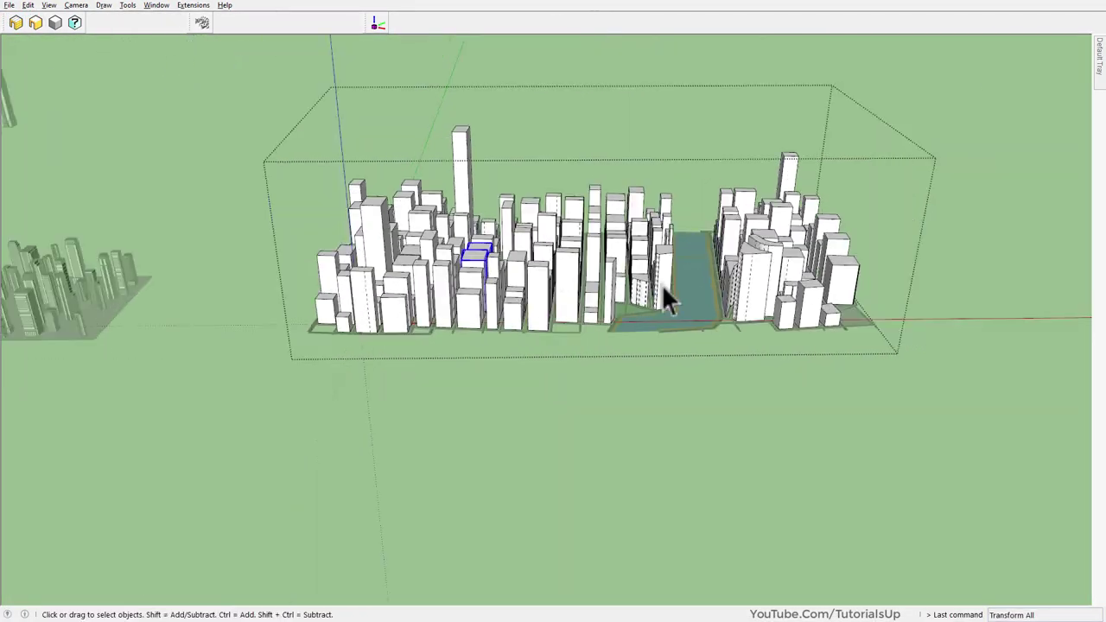
mouse_move(662, 296)
middle_mouse_down()
mouse_move(667, 168)
mouse_move(622, 247)
mouse_move(601, 455)
mouse_move(457, 486)
middle_mouse_up()
scroll(420, 452, "up", 3)
scroll(420, 452, "up", 2)
mouse_move(420, 452)
middle_mouse_down()
mouse_move(482, 412)
mouse_move(488, 339)
middle_mouse_up()
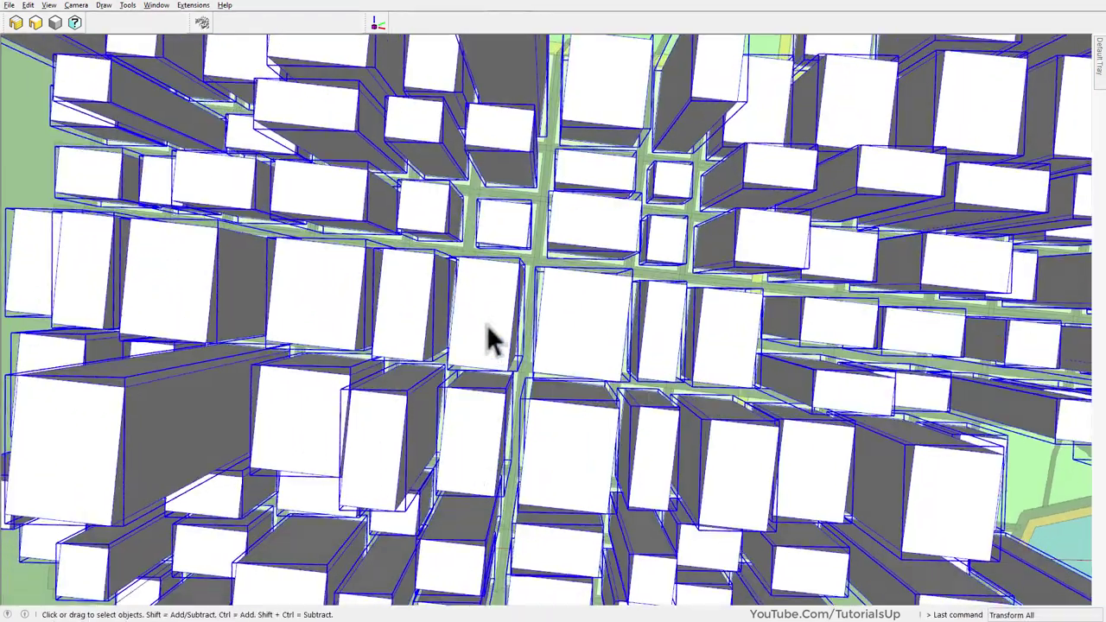
- Align each selected building's axes with Axes Tool > Align to Longest Edge, then select a city tower
right_click(489, 307)
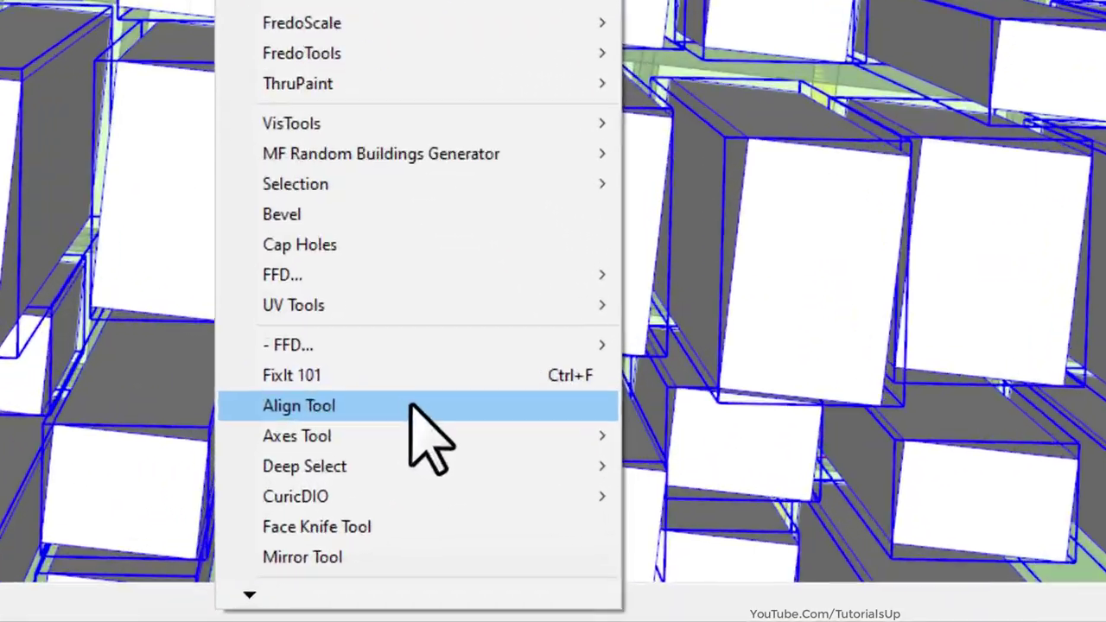
mouse_move(214, 396)
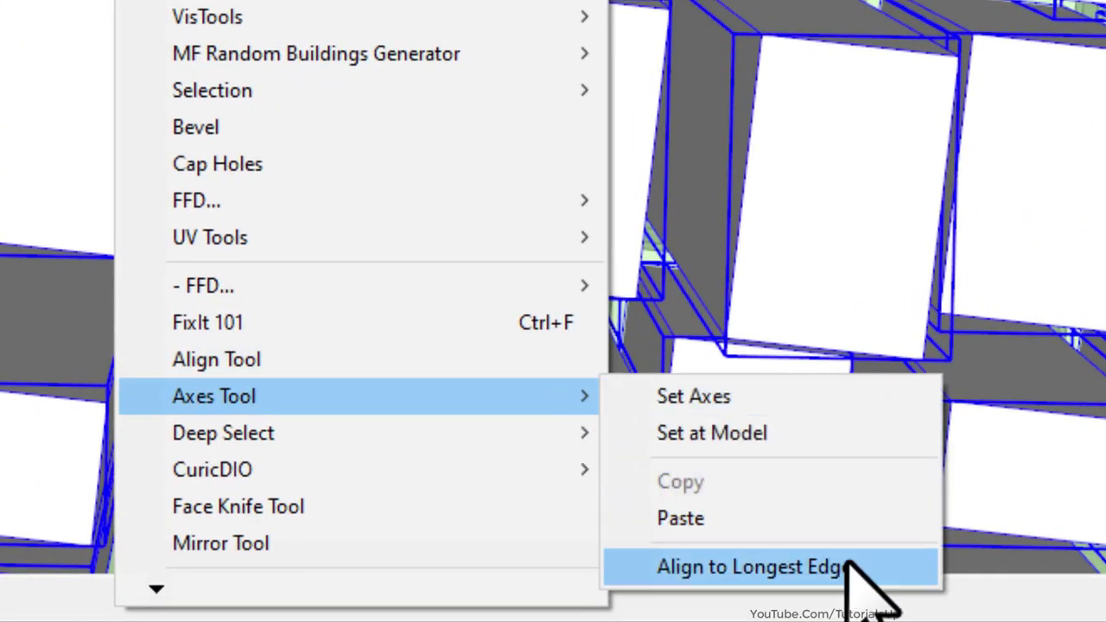
left_click(850, 566)
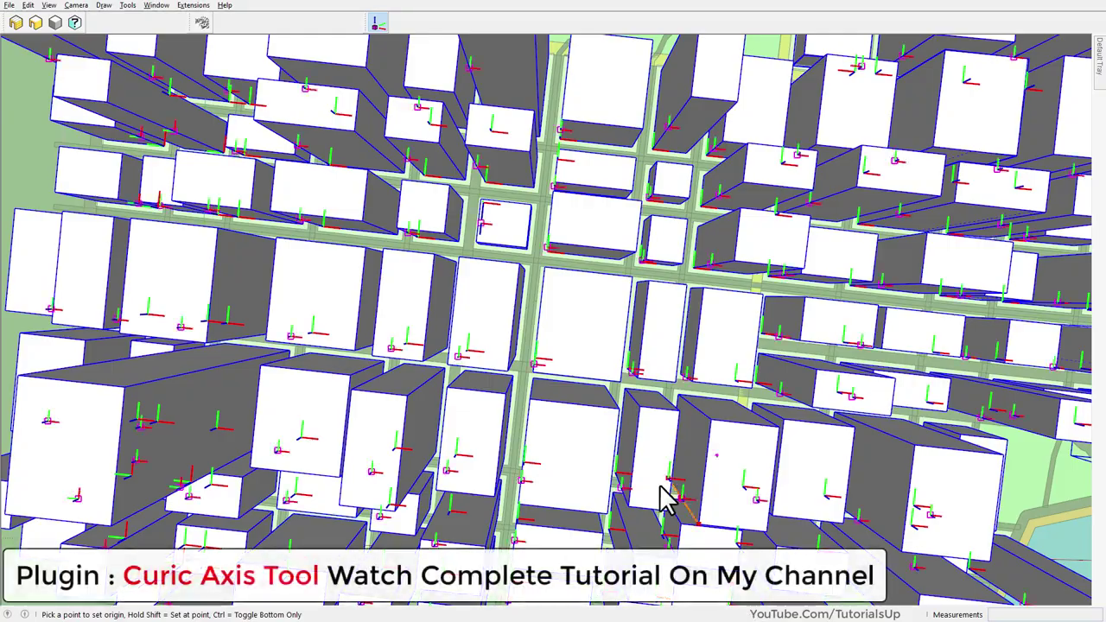
mouse_move(666, 500)
middle_mouse_down()
mouse_move(530, 317)
mouse_move(518, 259)
mouse_move(487, 424)
mouse_move(490, 350)
middle_mouse_up()
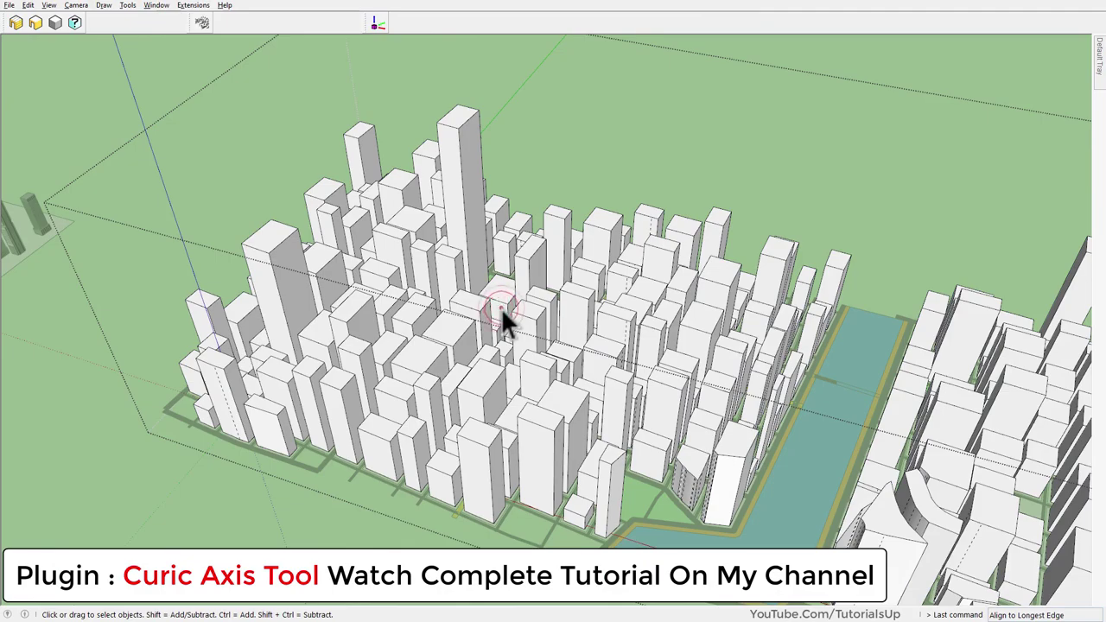
left_click(501, 311)
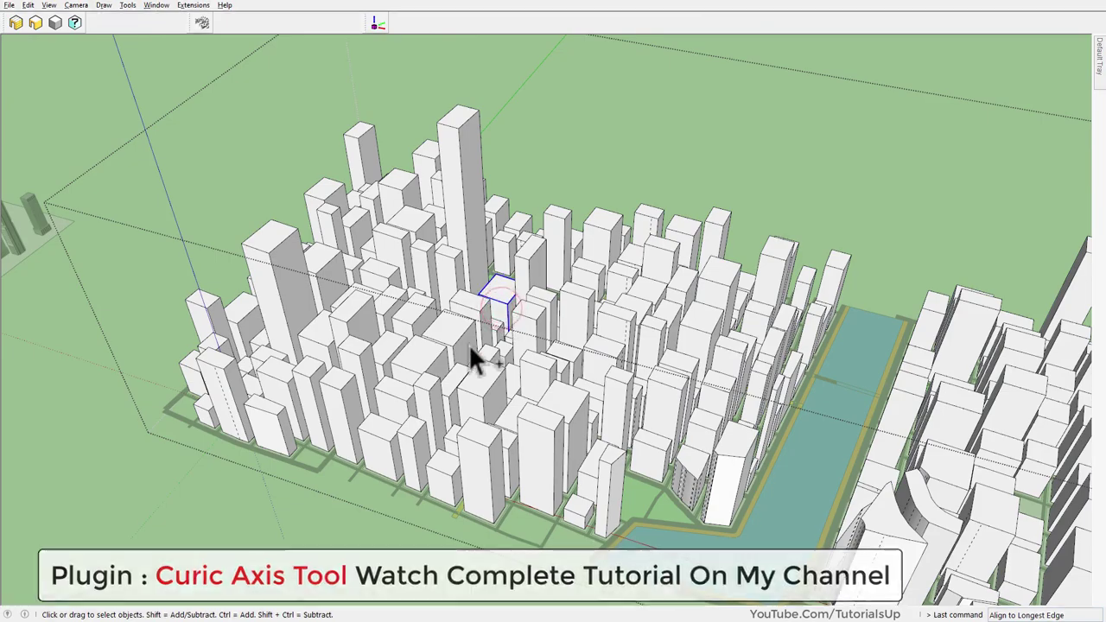
mouse_move(470, 296)
middle_mouse_down()
mouse_move(486, 158)
mouse_move(473, 188)
middle_mouse_up()
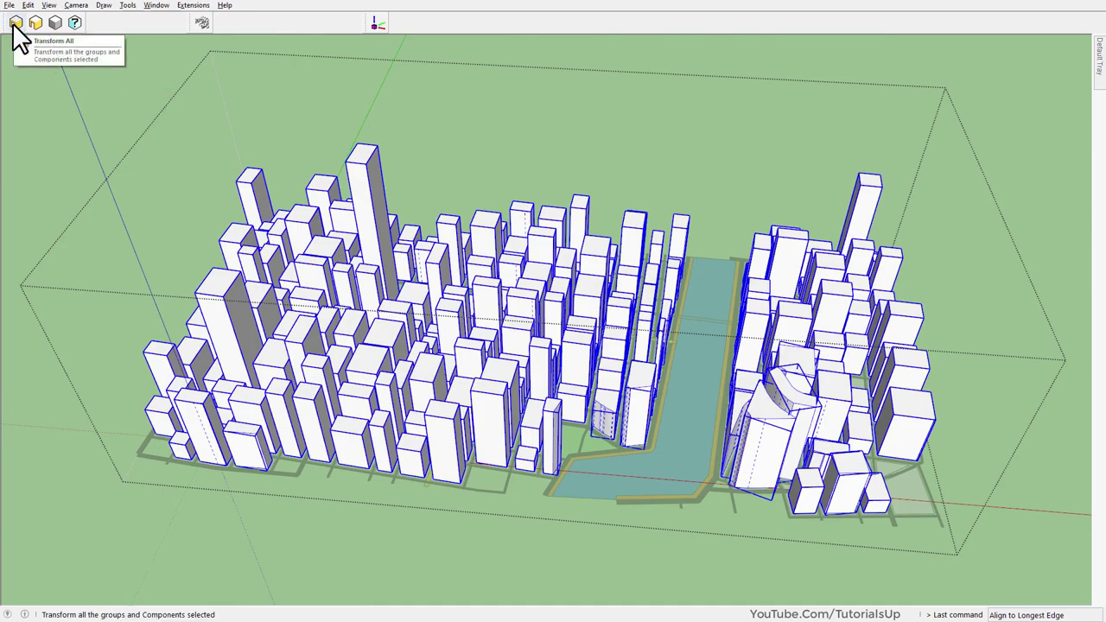
- Transform the city's buildings into skyscrapers and orbit down to street level among the towers
left_click(14, 23)
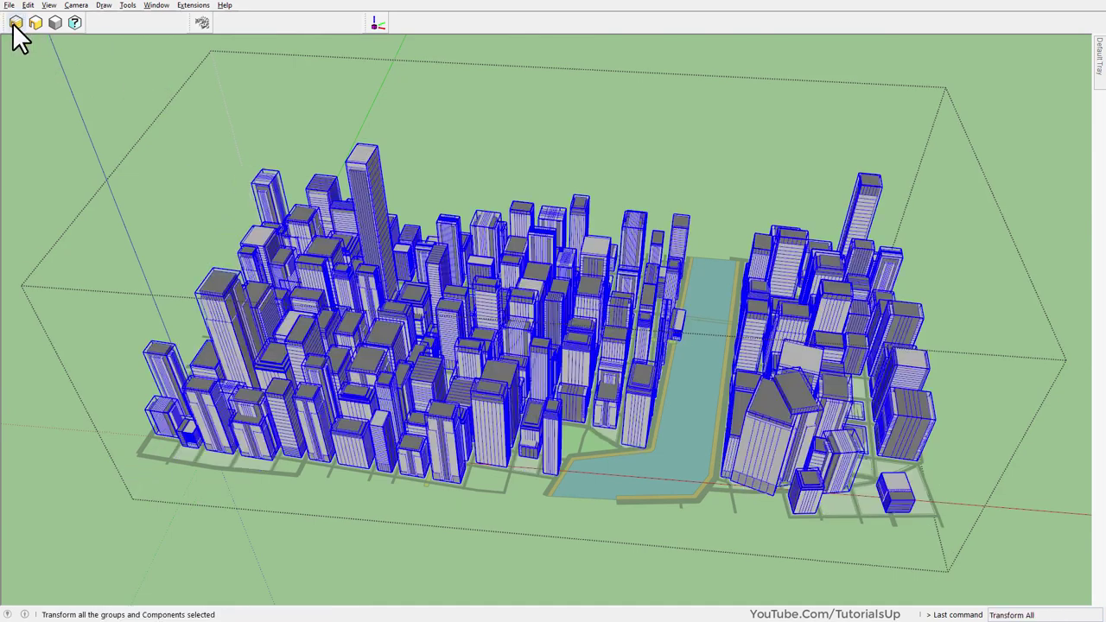
scroll(424, 444, "up", 5)
middle_click_drag(425, 444, 458, 320)
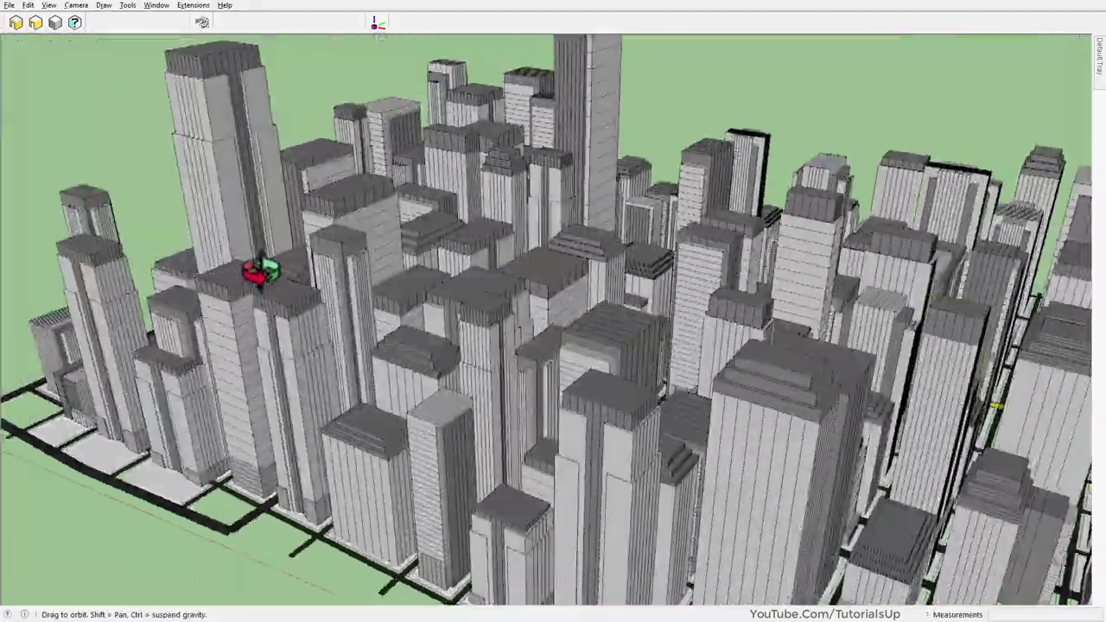
mouse_move(426, 610)
middle_mouse_down()
mouse_move(493, 259)
mouse_move(486, 207)
mouse_move(568, 357)
mouse_move(407, 452)
mouse_move(49, 461)
mouse_move(560, 326)
middle_mouse_up()
scroll(560, 327, "down", 5)
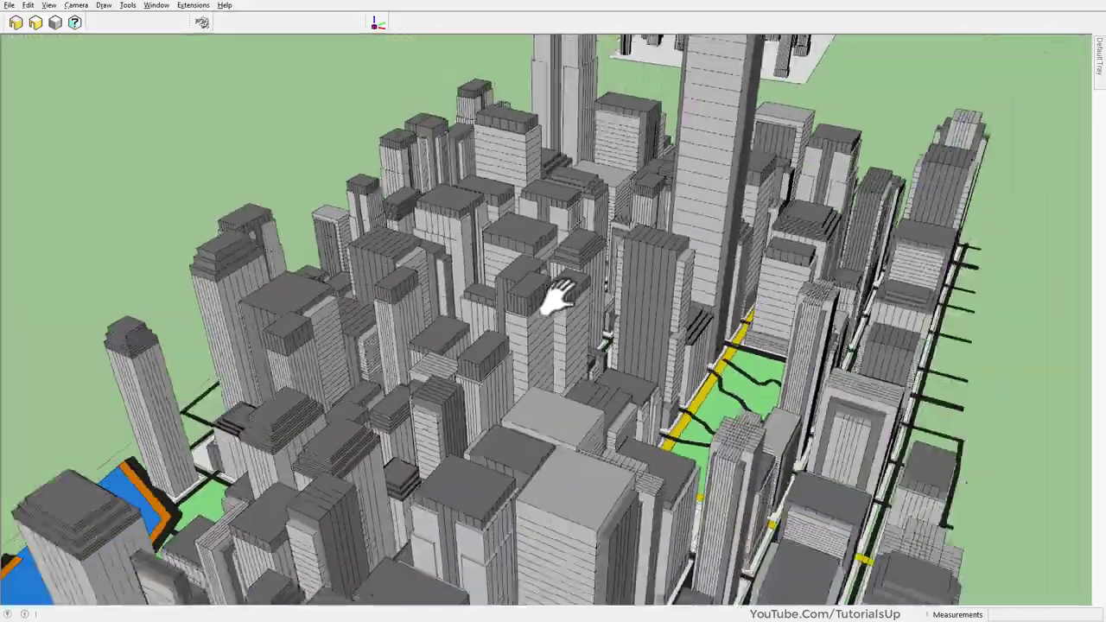
scroll(555, 291, "down", 3)
mouse_move(464, 358)
middle_mouse_down()
mouse_move(383, 259)
mouse_move(698, 332)
mouse_move(198, 371)
mouse_move(600, 129)
middle_mouse_up()
scroll(553, 311, "down", 3)
middle_click_drag(553, 311, 462, 353)
- Select the whole city model and give its buildings detailed skyscraper facades
key("ctrl+a")
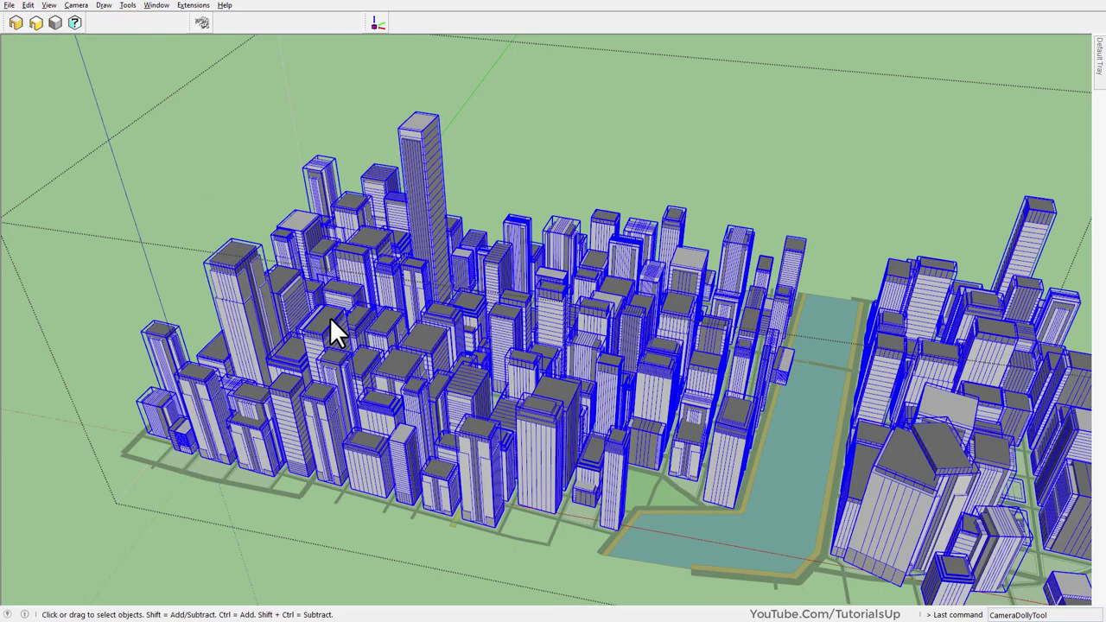
mouse_move(635, 420)
middle_mouse_down()
mouse_move(573, 334)
mouse_move(464, 359)
middle_mouse_up()
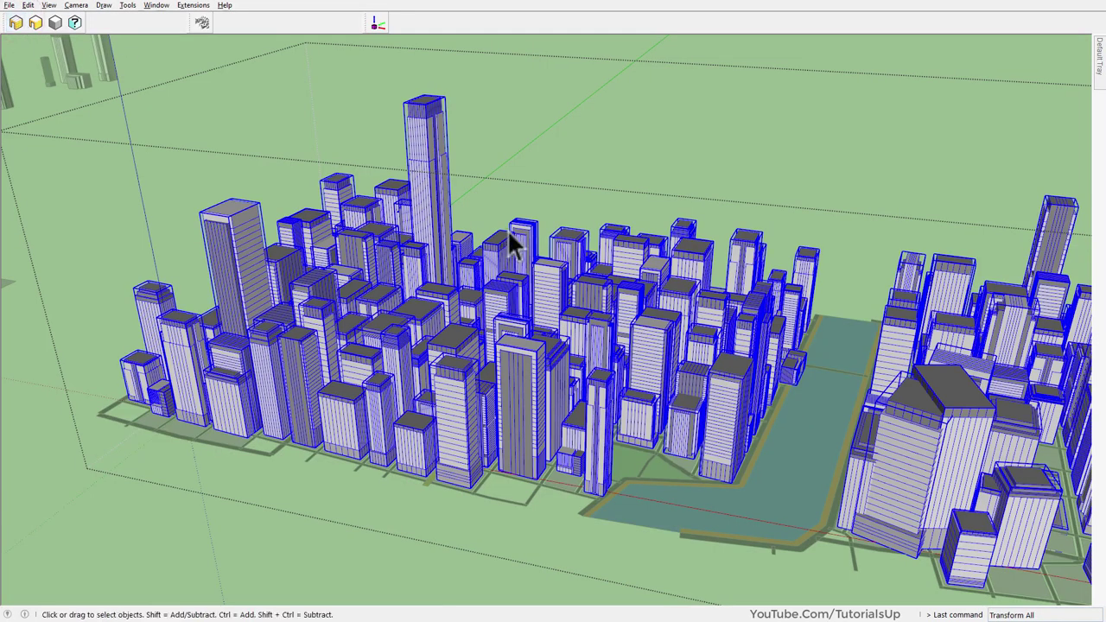
left_click(681, 165)
scroll(681, 165, "up", 5)
mouse_move(681, 165)
middle_mouse_down()
mouse_move(658, 389)
mouse_move(579, 519)
middle_mouse_up()
- Orbit around the riverside city toward the separate small block of random towers
scroll(579, 519, "down", 5)
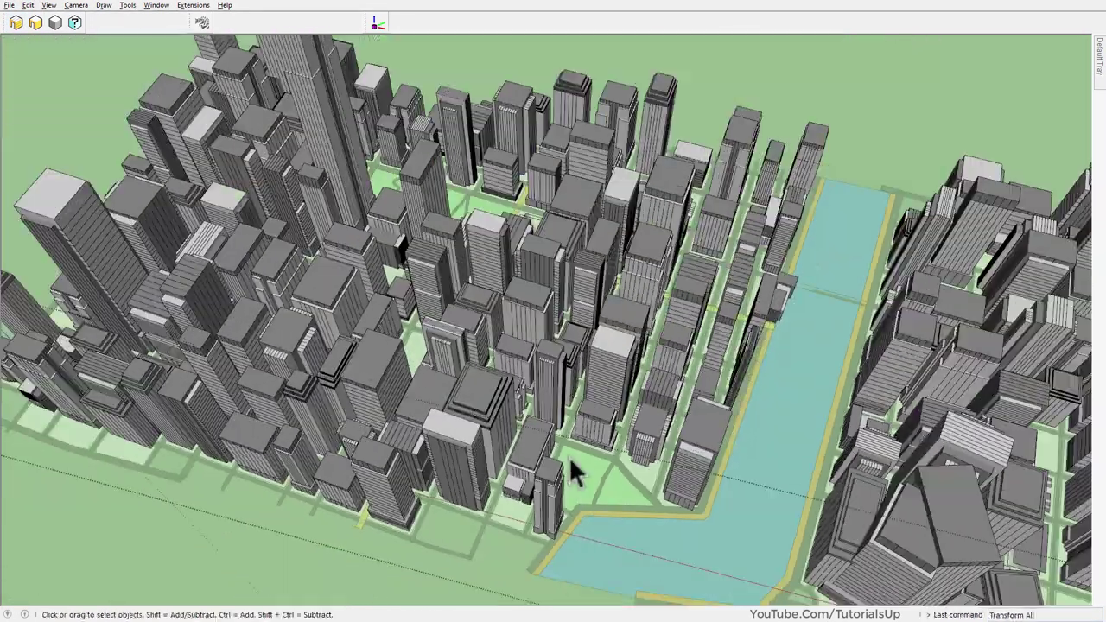
scroll(573, 469, "down", 3)
scroll(664, 454, "up", 5)
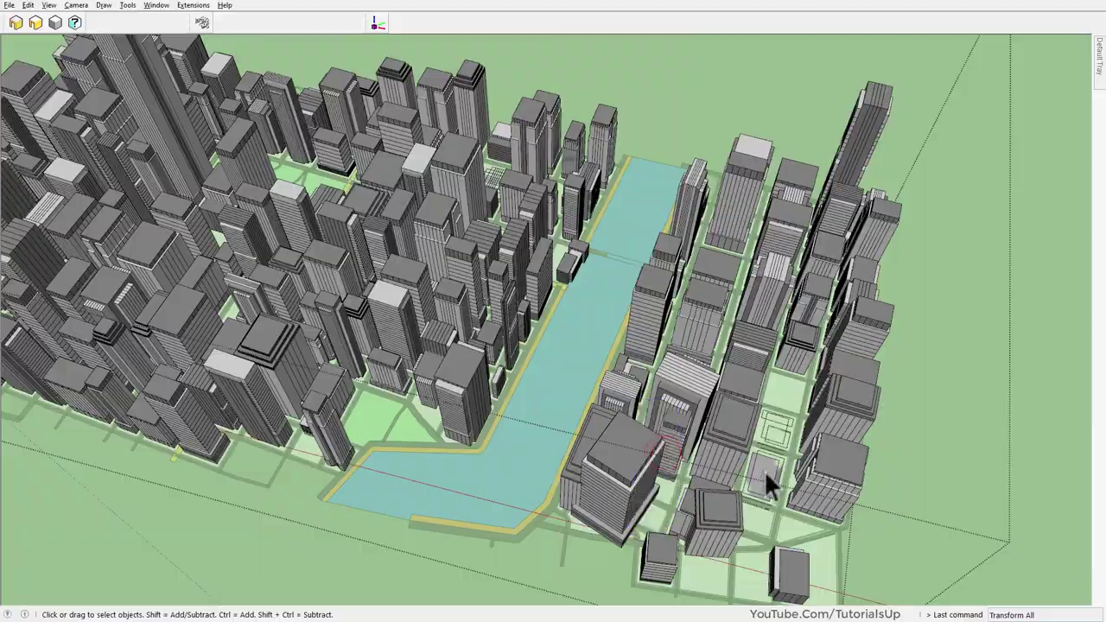
middle_click_drag(764, 470, 783, 399)
mouse_move(706, 407)
middle_mouse_down()
mouse_move(345, 354)
mouse_move(597, 399)
middle_mouse_up()
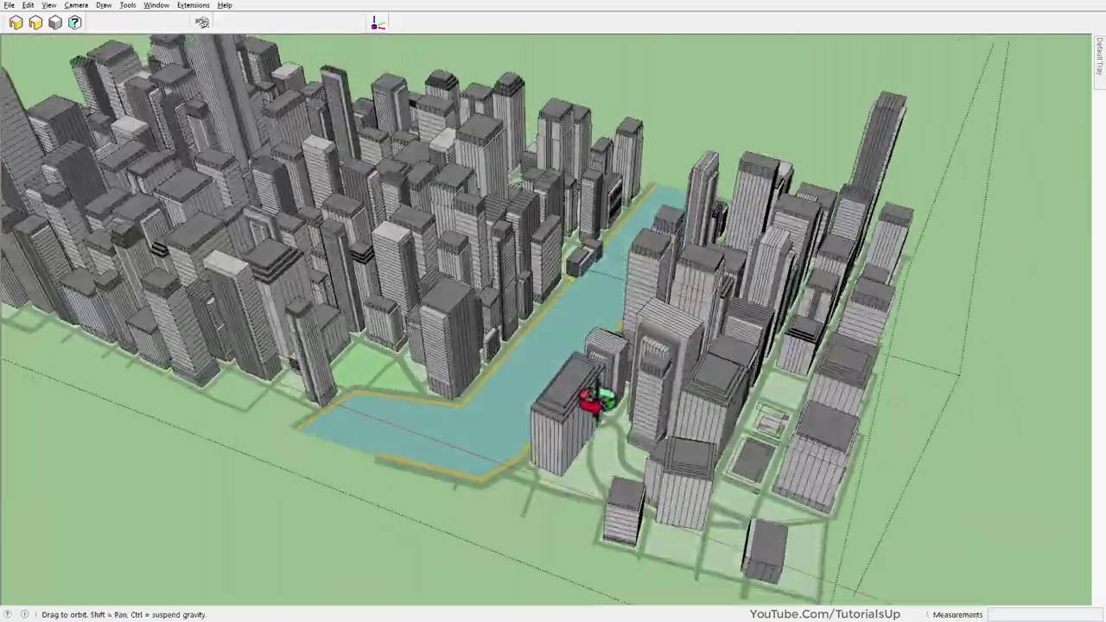
scroll(883, 480, "down", 3)
scroll(960, 483, "up", 4)
middle_click_drag(960, 484, 778, 432)
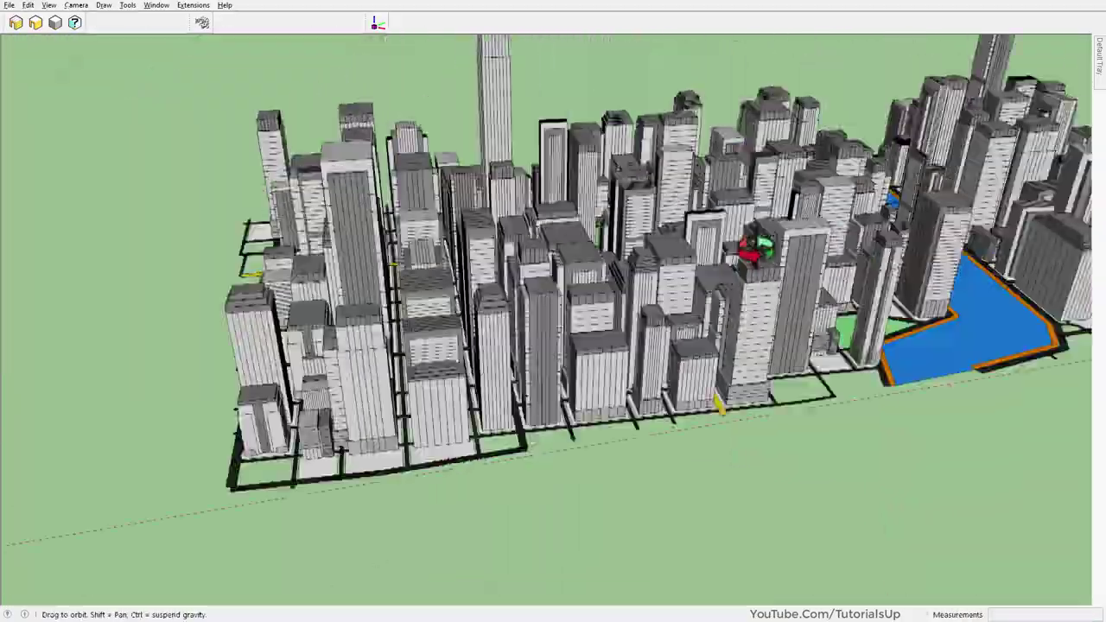
scroll(757, 250, "down", 5)
scroll(482, 311, "up", 5)
mouse_move(464, 346)
middle_mouse_down()
mouse_move(424, 320)
mouse_move(480, 389)
mouse_move(431, 293)
mouse_move(412, 149)
middle_mouse_up()
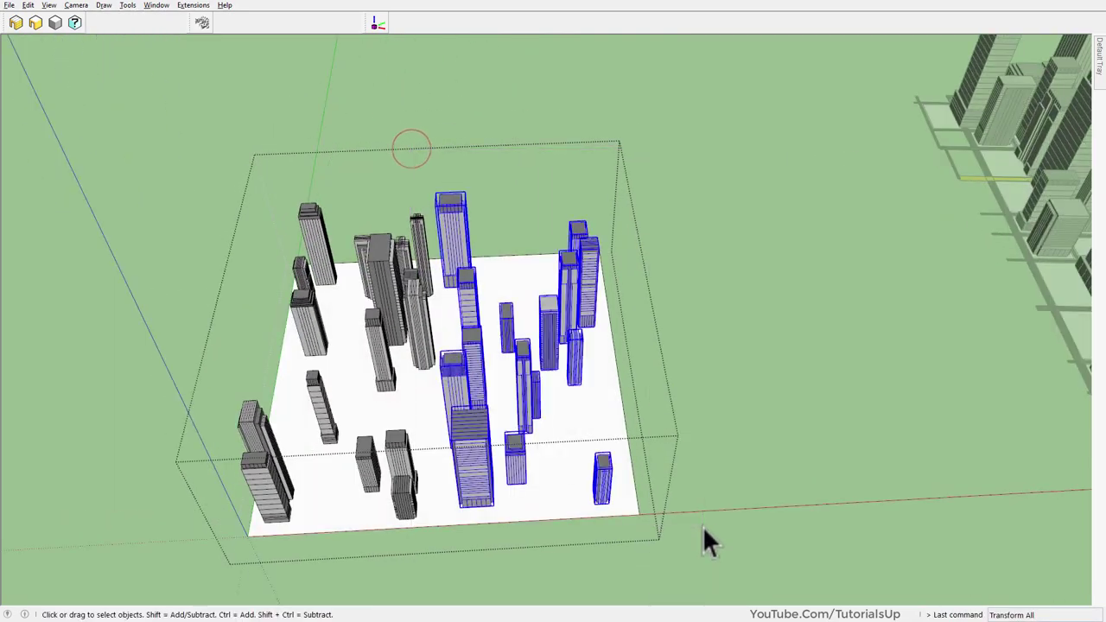
- Apply the s5 pattern to the selected towers of the random block with Transform All
scroll(548, 444, "up", 3)
middle_click_drag(548, 444, 161, 115)
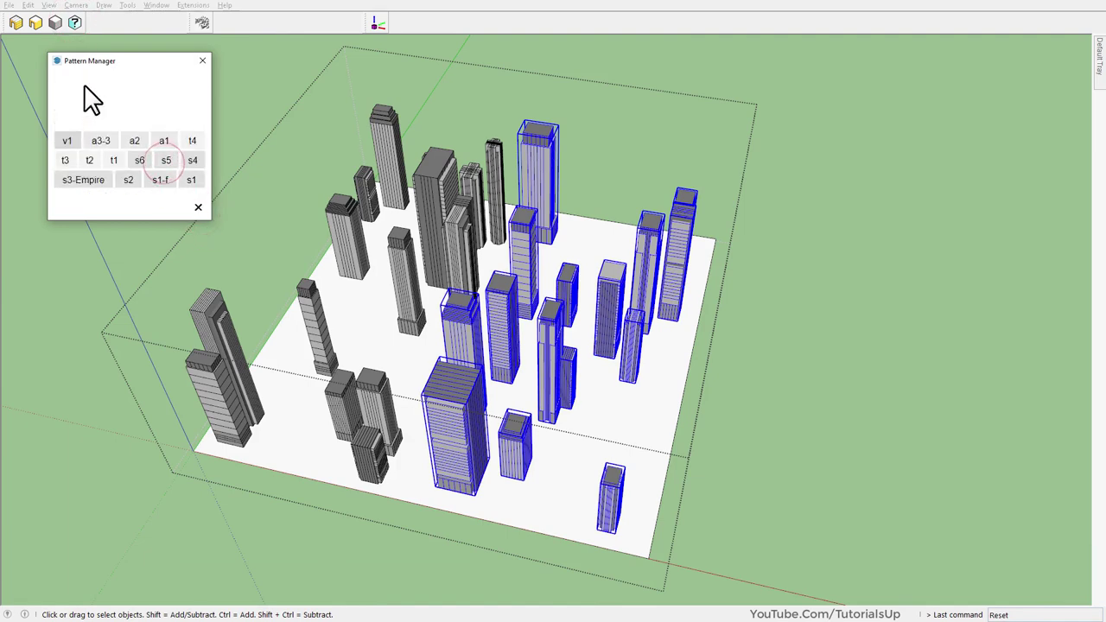
left_click(17, 24)
middle_click_drag(459, 297, 242, 173)
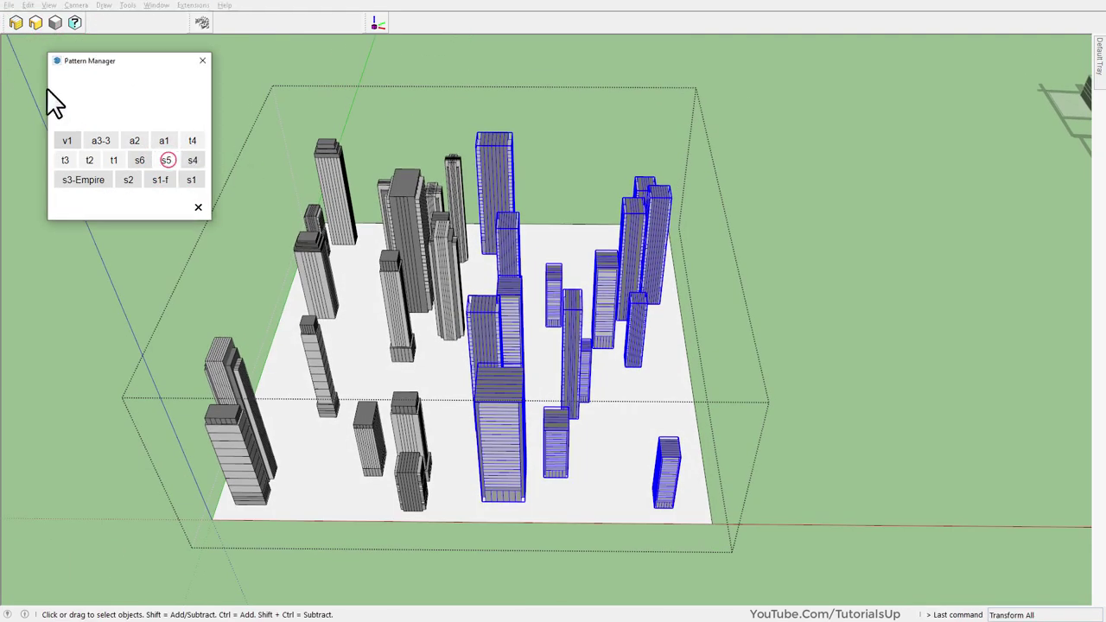
middle_click_drag(531, 284, 416, 227)
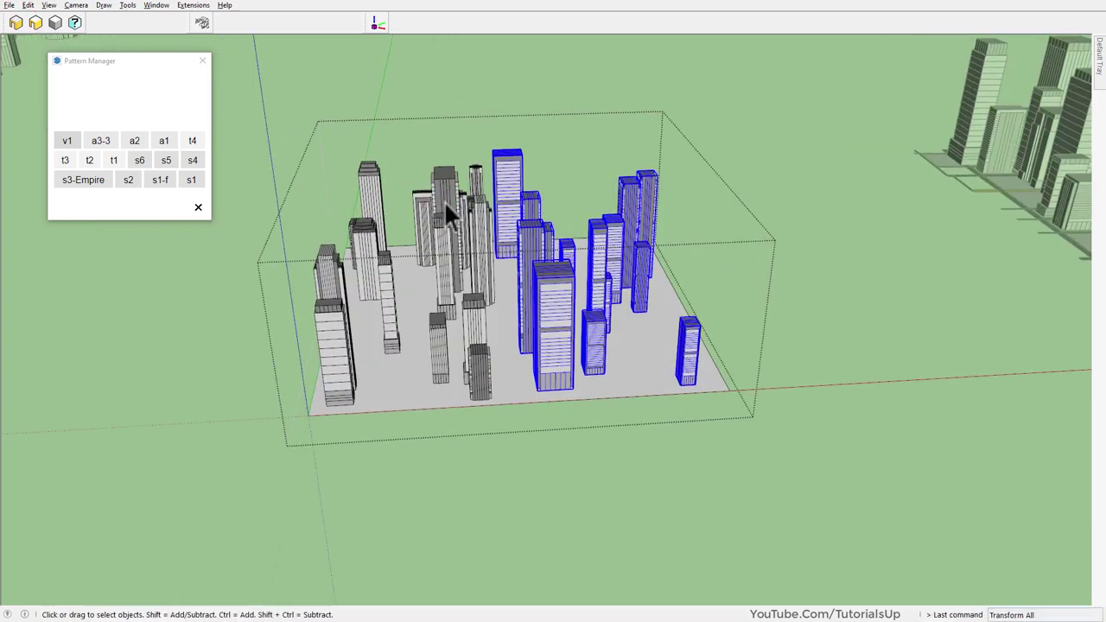
- Select the towers on the block's left half and transform them into detailed skyscrapers
left_click_drag(489, 460, 491, 461)
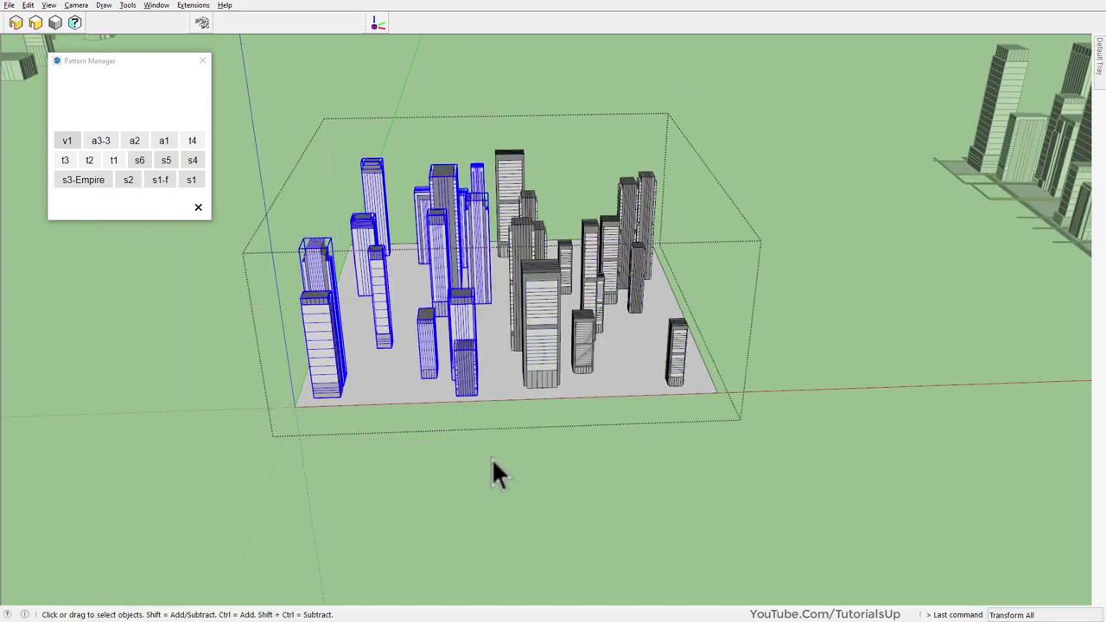
middle_click_drag(491, 460, 314, 314)
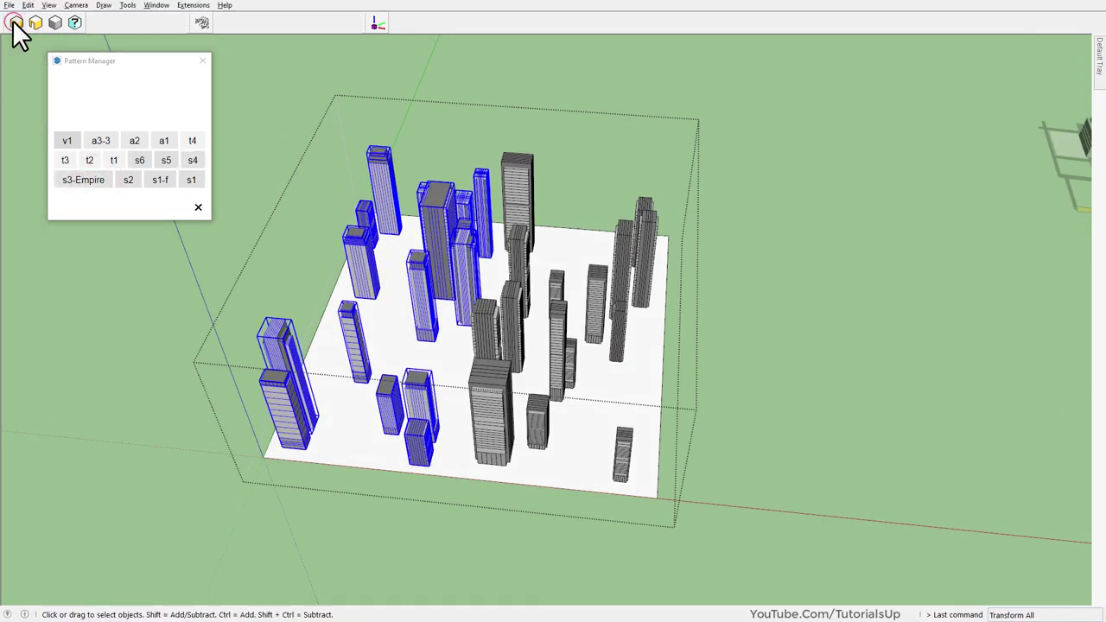
middle_click_drag(373, 271, 207, 328)
scroll(802, 432, "down", 5)
left_click(803, 424)
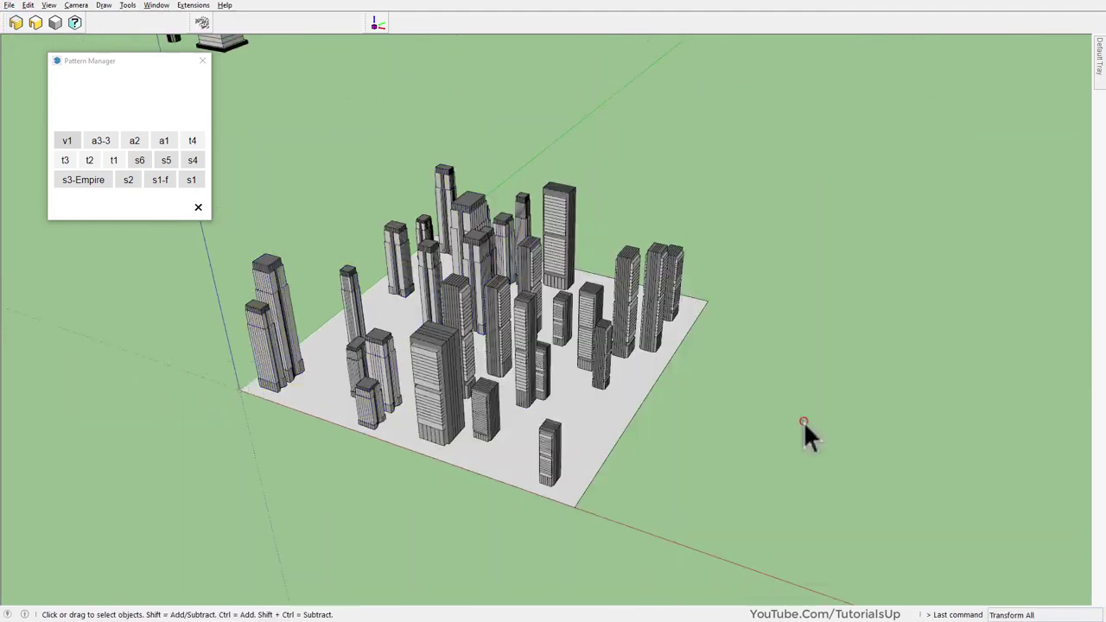
middle_click_drag(804, 423, 158, 73)
- Close the Pattern Manager and orbit down close among the transformed towers
left_click(197, 63)
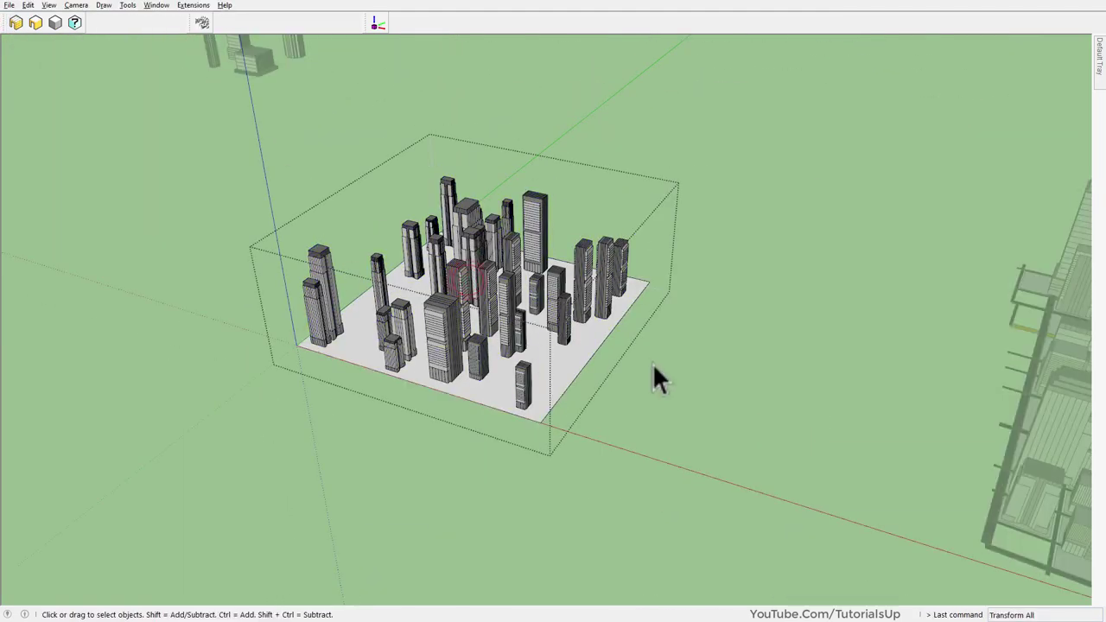
left_click(566, 357)
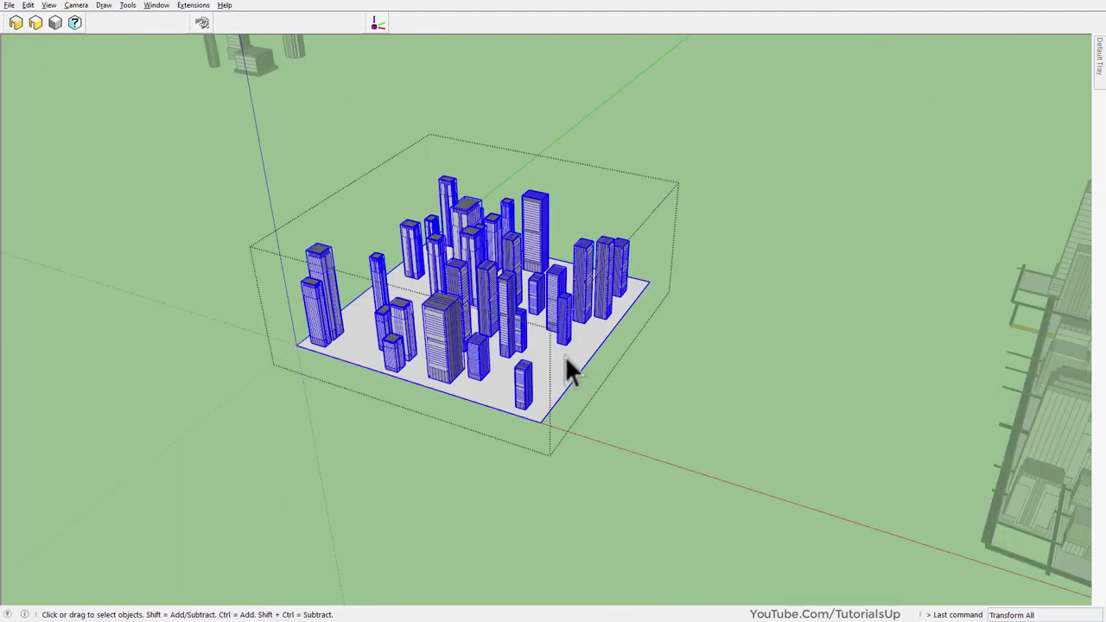
left_click(704, 313)
scroll(474, 326, "up", 3)
middle_click_drag(474, 326, 247, 341)
scroll(577, 274, "up", 5)
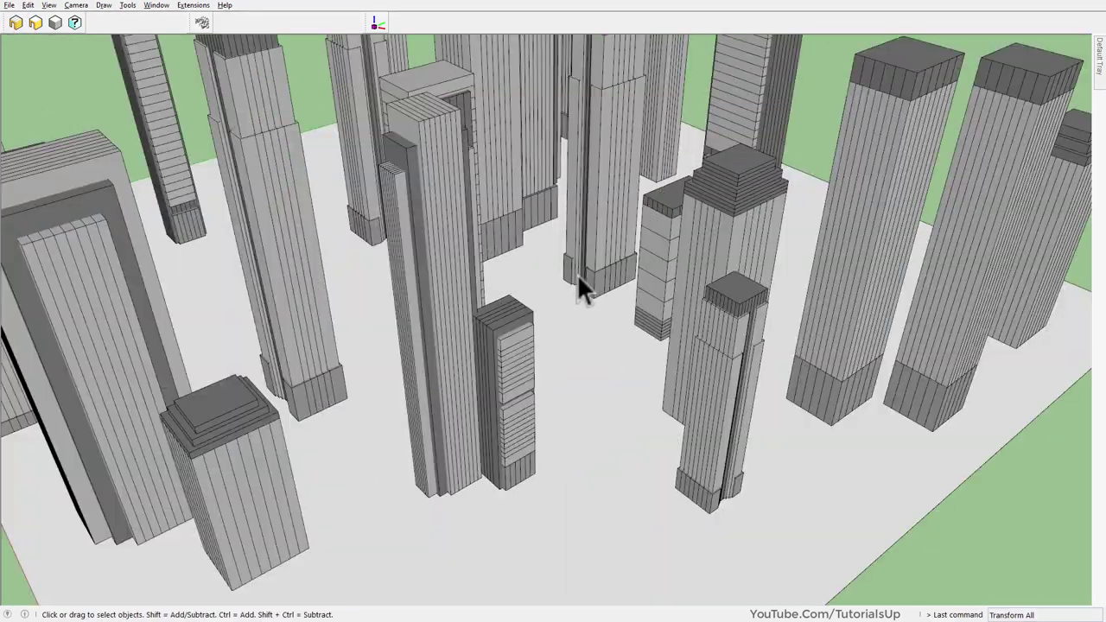
left_click(522, 354)
middle_click_drag(522, 354, 572, 333)
double_click(572, 332)
scroll(566, 358, "up", 5)
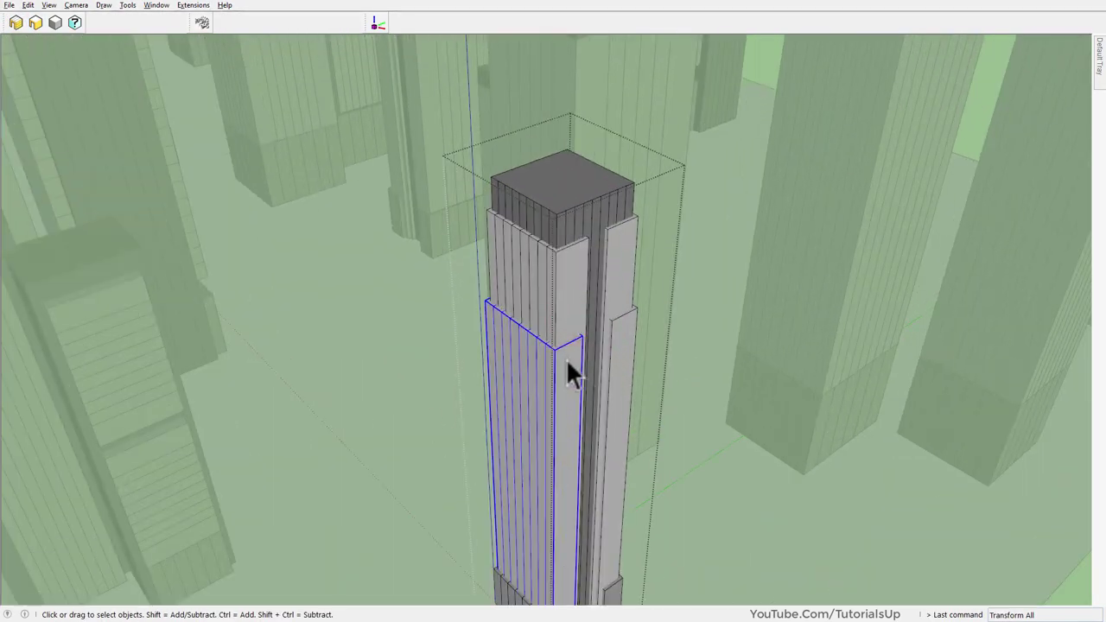
key("m")
left_click(573, 282)
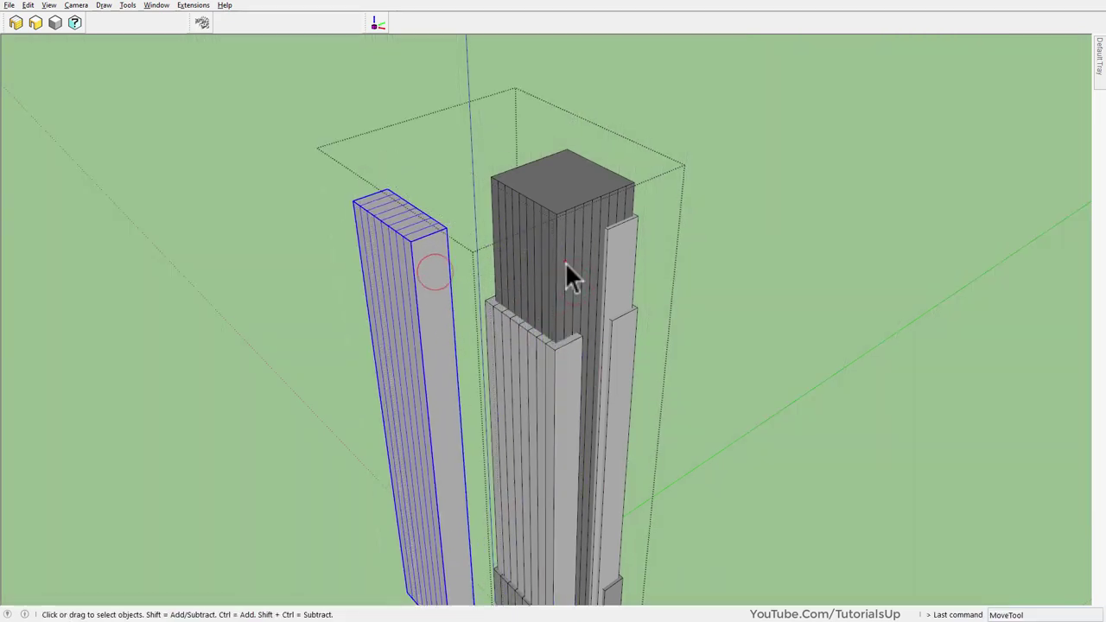
key("Escape")
scroll(568, 275, "down", 5)
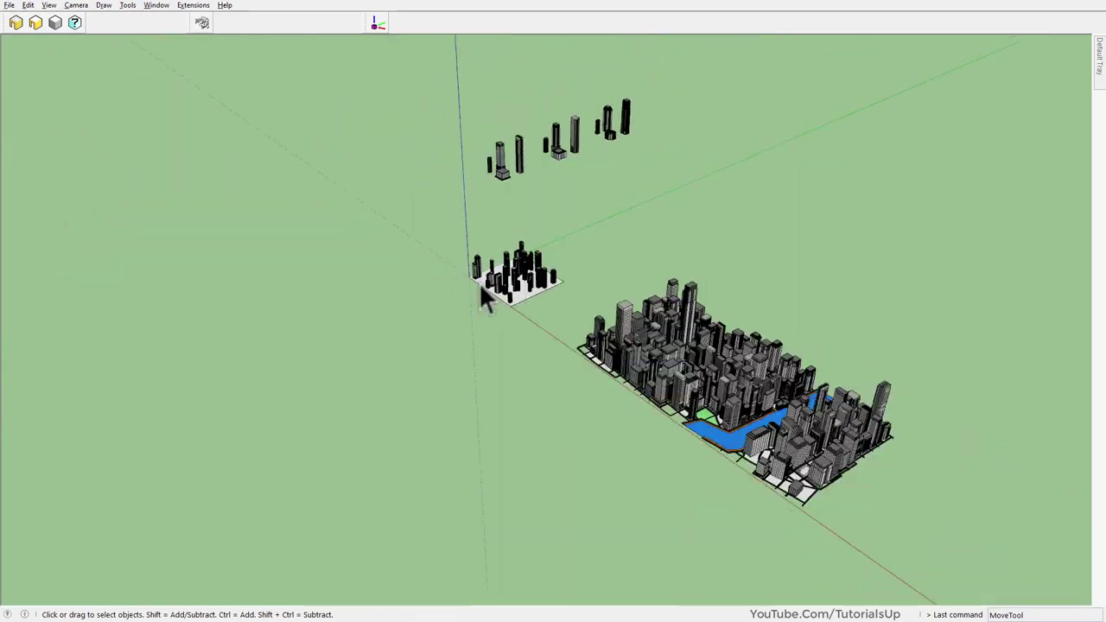
scroll(740, 314, "up", 3)
middle_click_drag(741, 313, 605, 320)
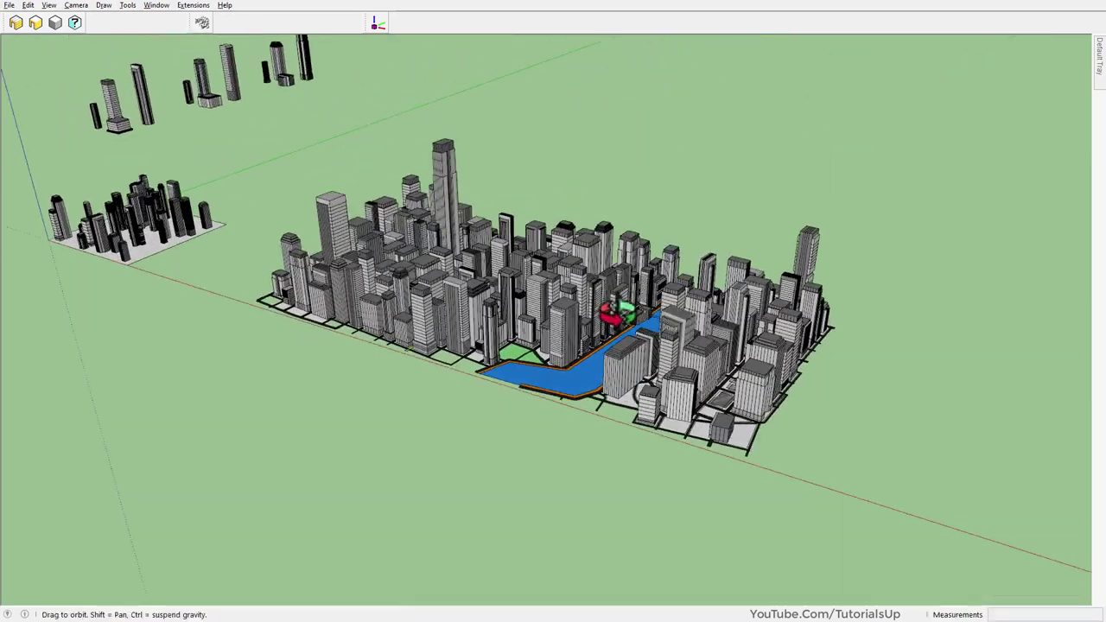